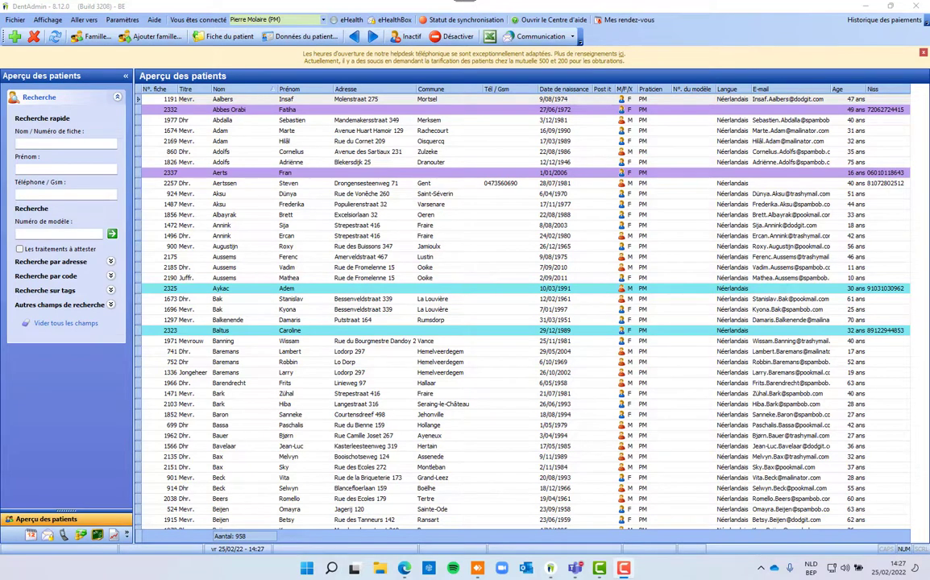
Find the patient by surname in the patient overview and open the anamnesis in their file
left_click(65, 142)
type("saey")
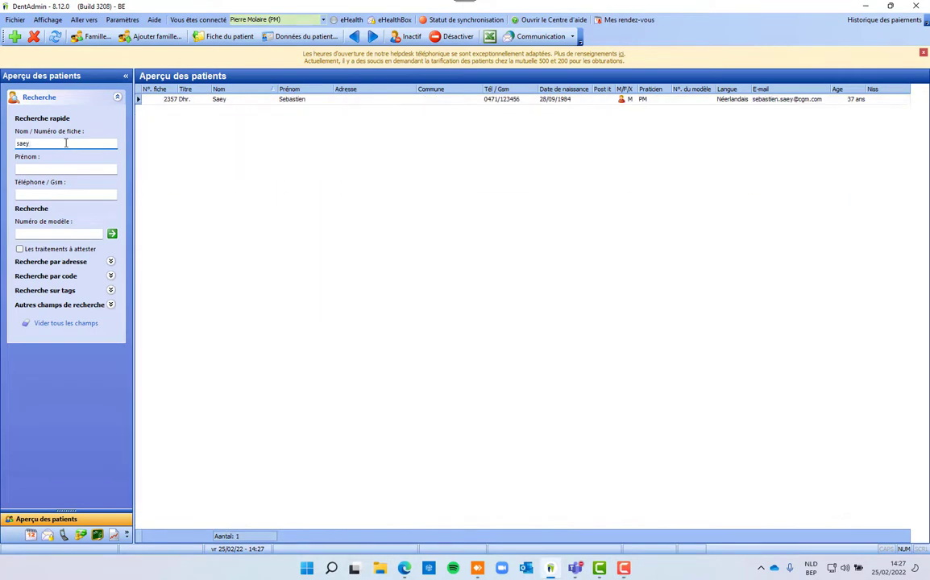
double_click(286, 100)
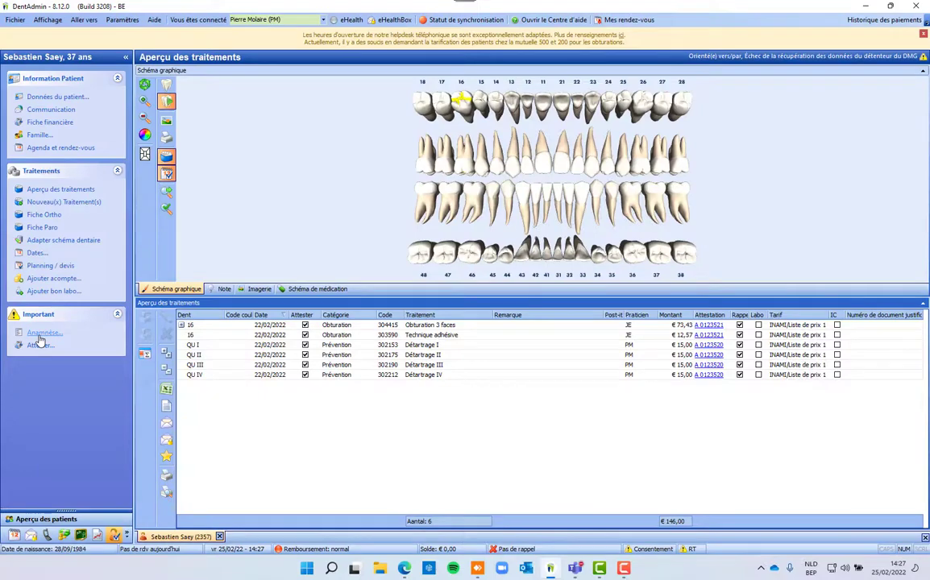
left_click(40, 337)
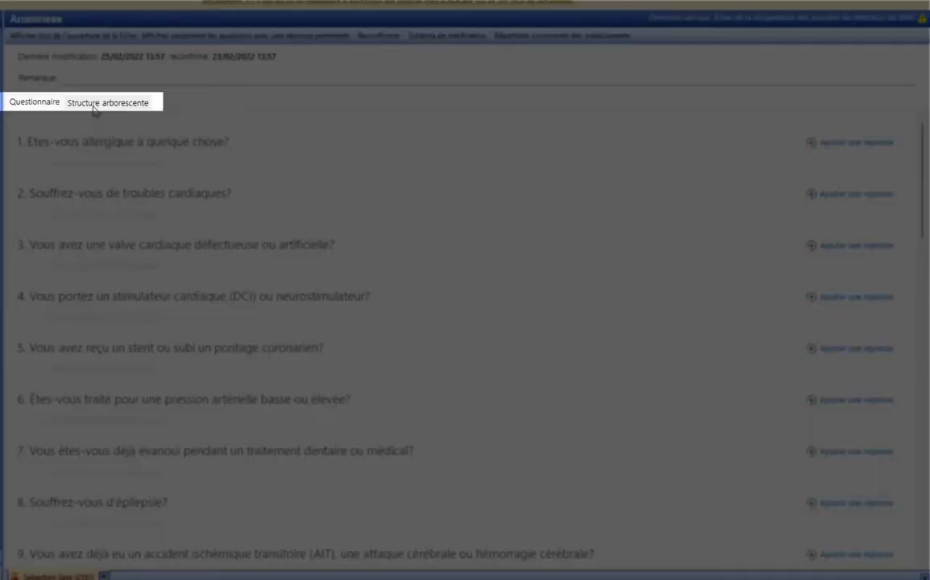
Examine the anamnesis as a tree structure, looking into the Médical branch and its Addiction and Allergies groups
left_click(119, 105)
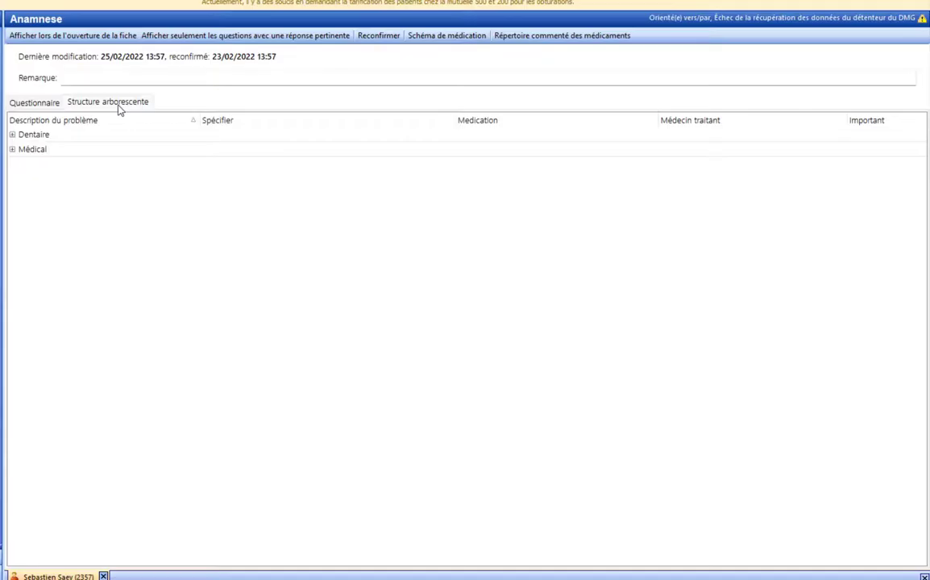
left_click(12, 150)
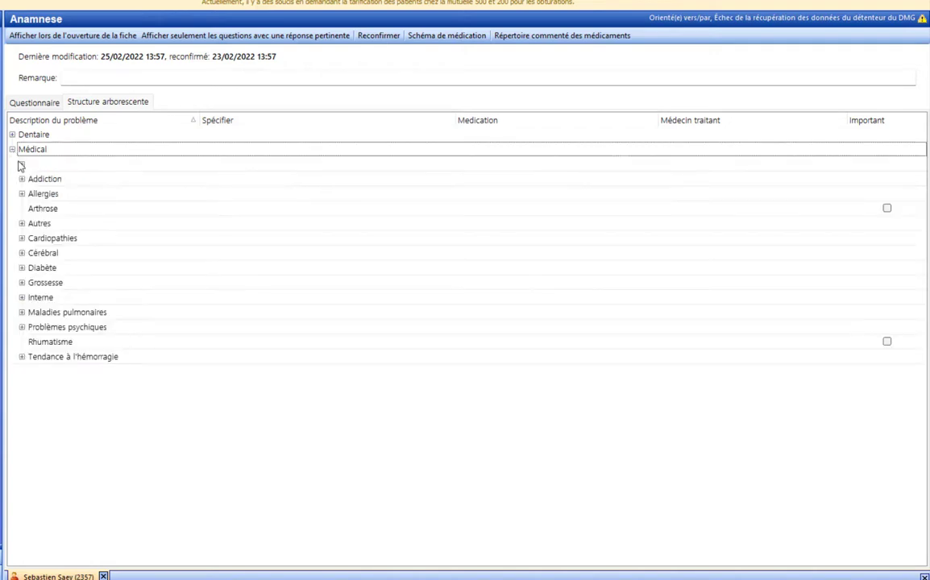
left_click(21, 180)
left_click(22, 178)
left_click(22, 195)
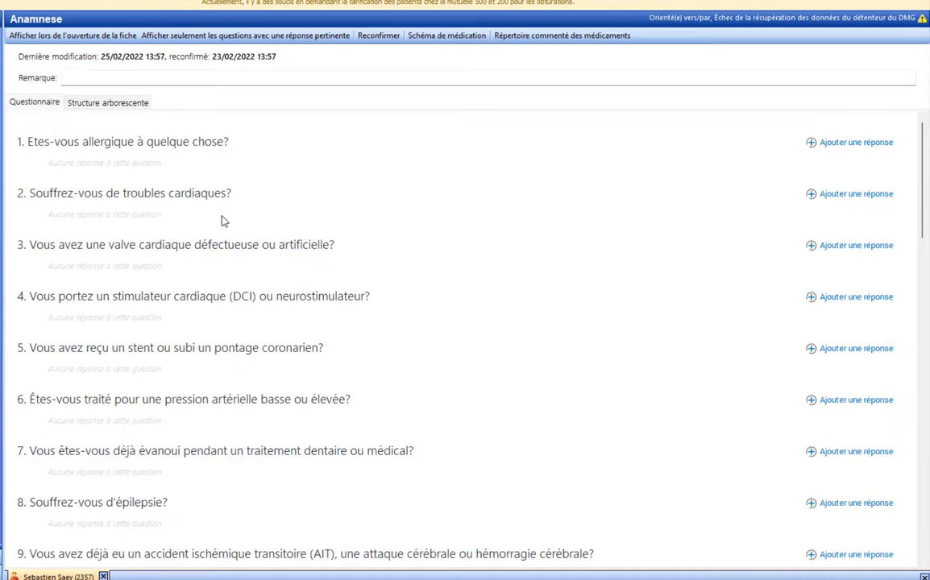
Read through all the questions of the anamnesis questionnaire and return to the first one
scroll(389, 153, "down", 5)
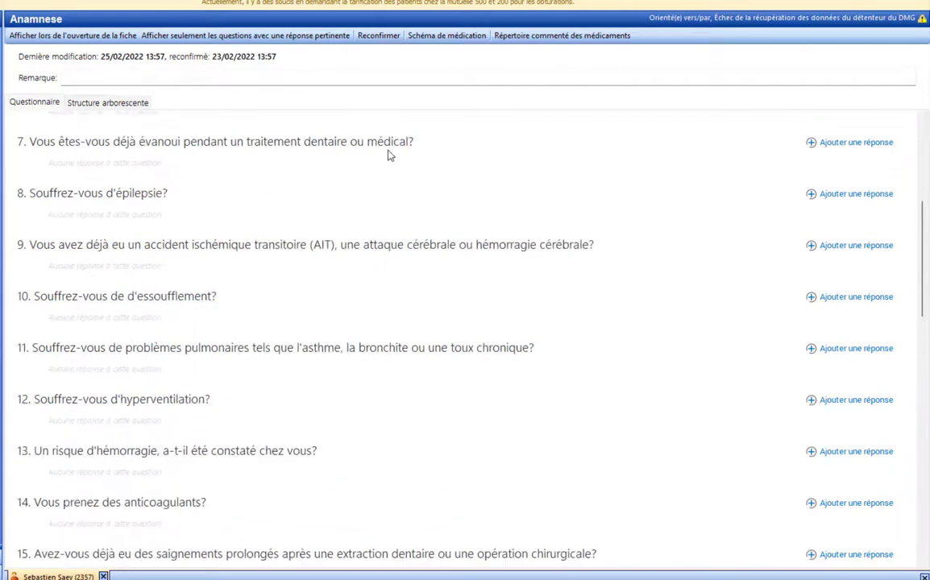
scroll(389, 156, "down", 15)
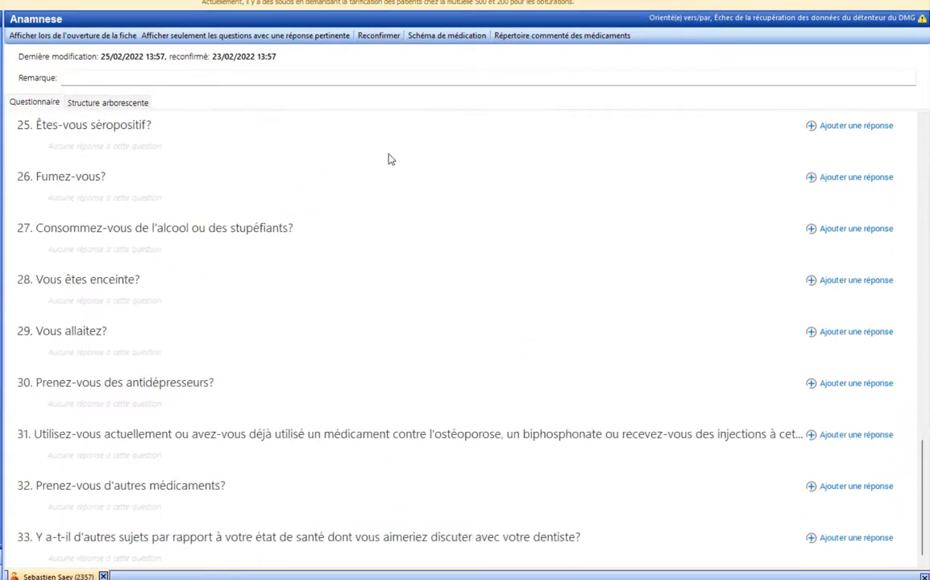
scroll(384, 234, "up", 20)
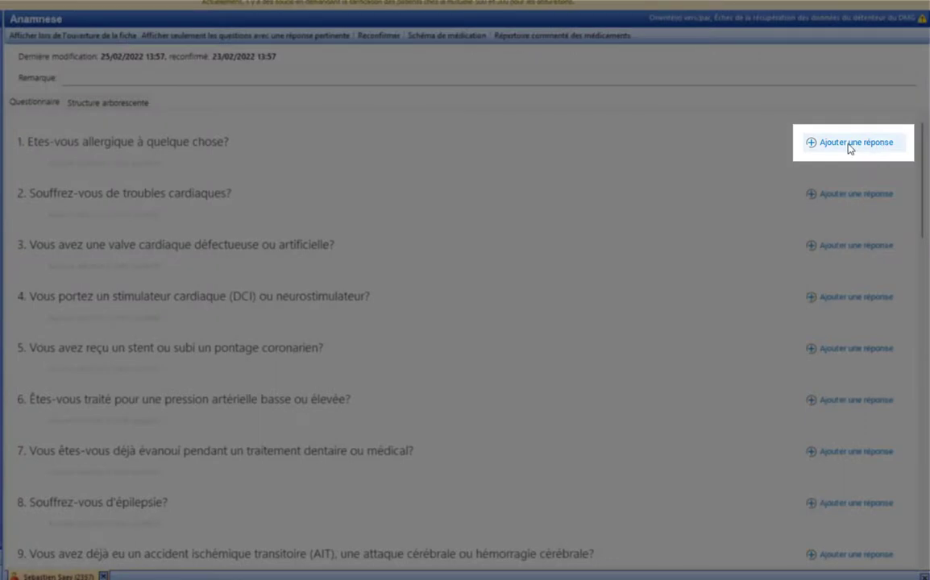
Start an answer to the allergy question with Oui as the patient's response and Médication as the specification
left_click(849, 143)
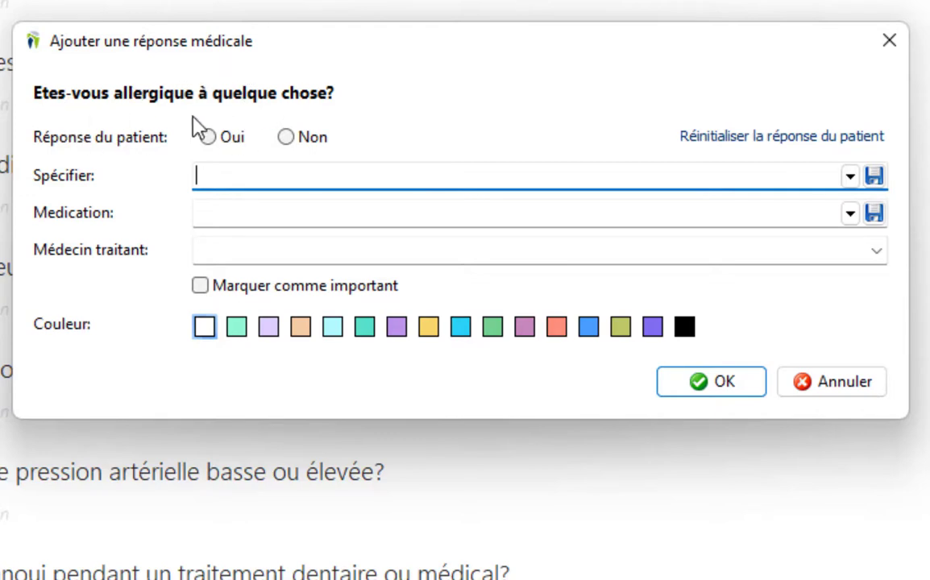
left_click(211, 138)
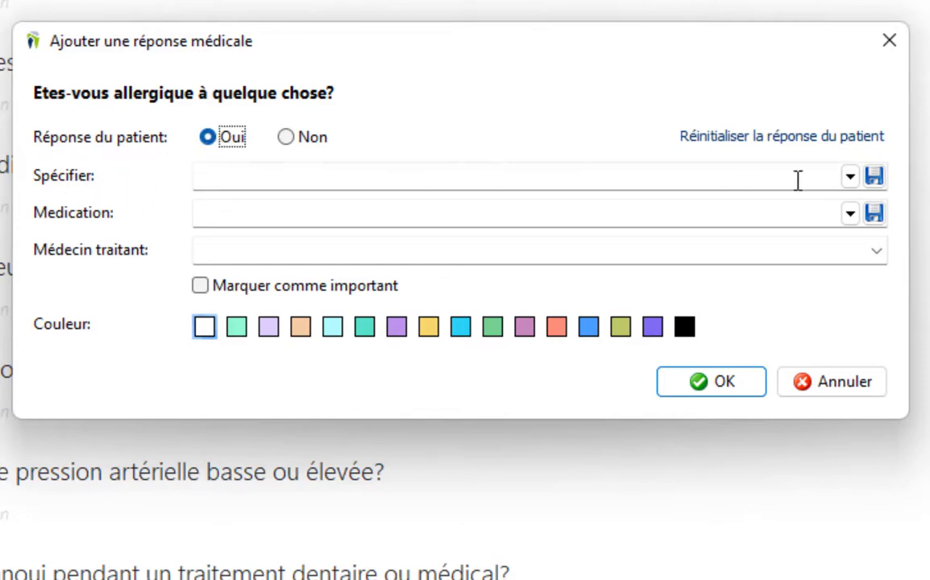
left_click(402, 174)
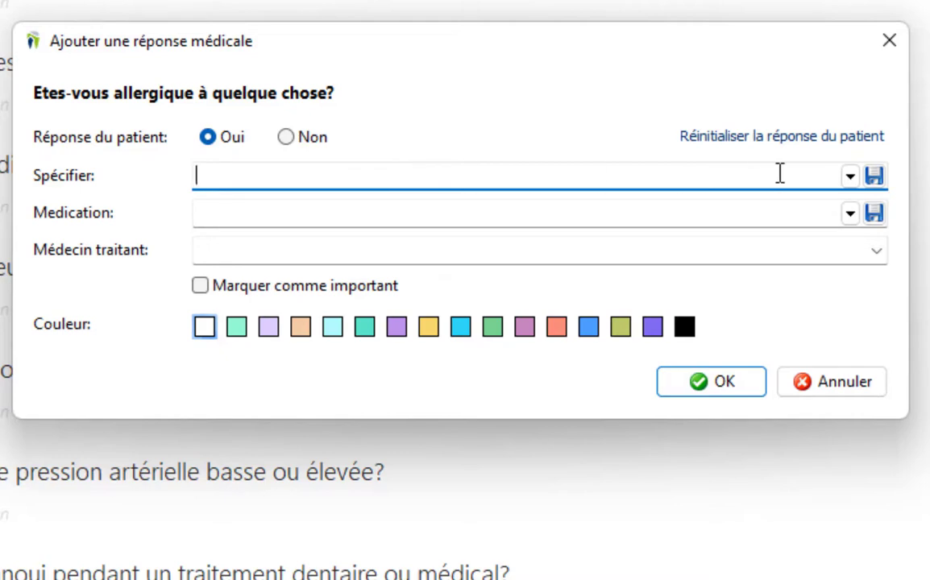
left_click(850, 177)
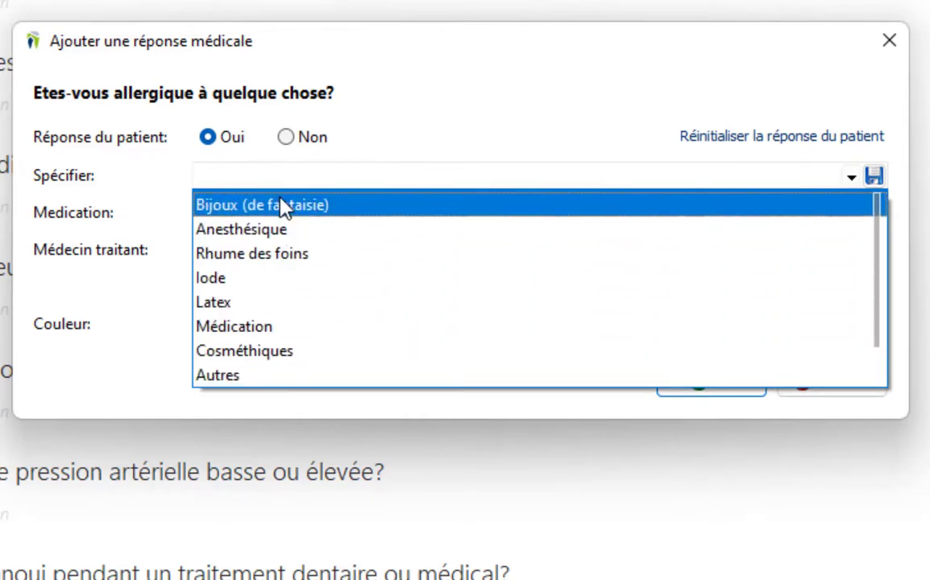
left_click(259, 327)
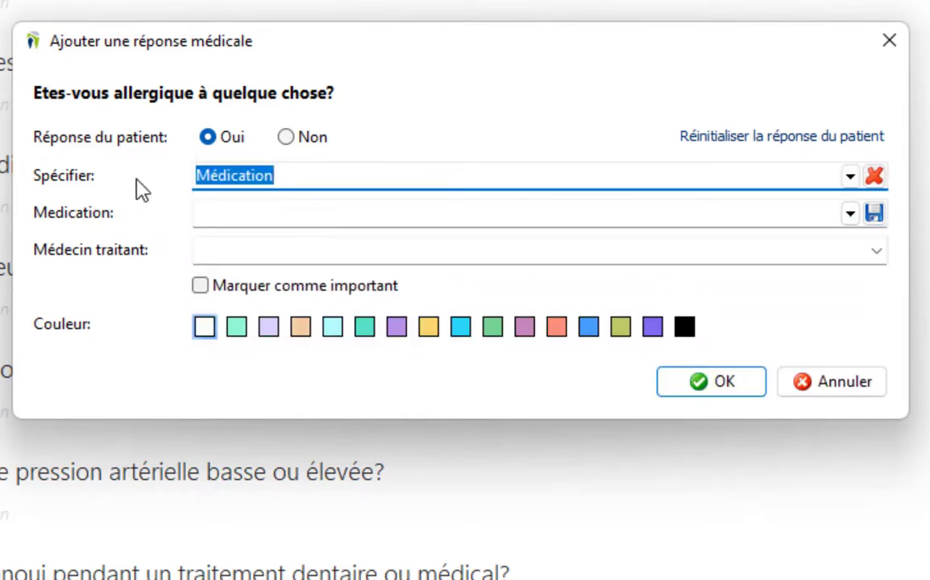
Enter Penicilline as the medication in the allergy answer
left_click(301, 211)
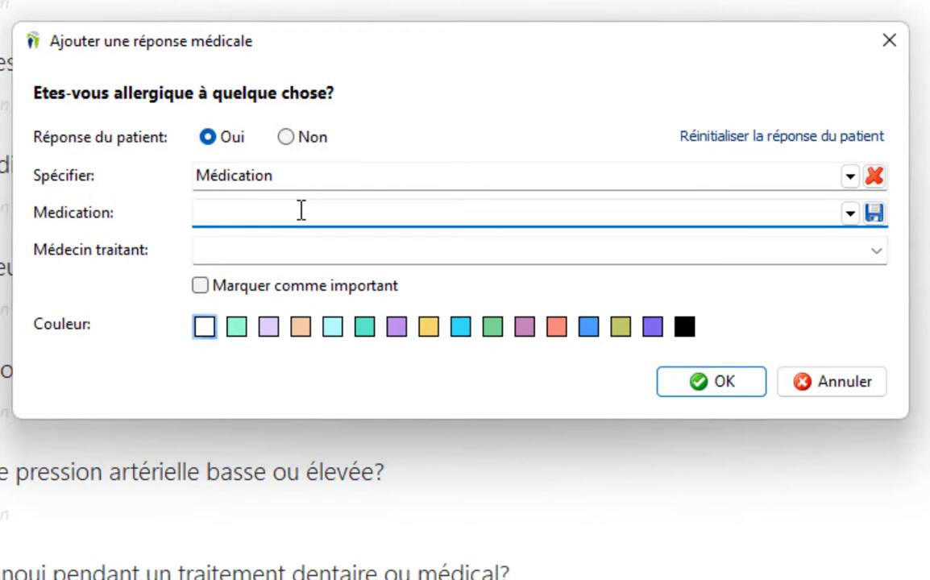
type("Penicill")
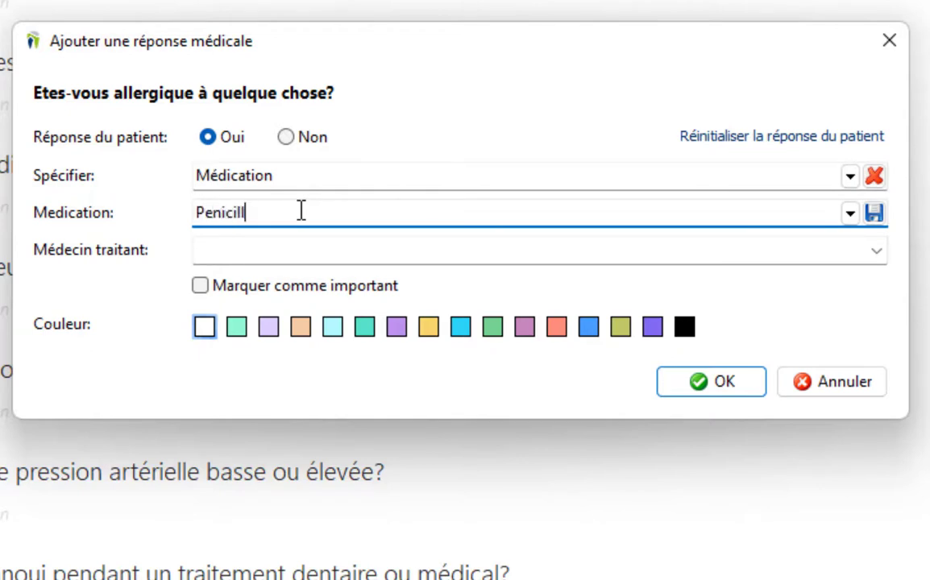
type("n")
key("BackSpace")
key("BackSpace")
type("line")
Check which treating doctors can be chosen for the allergy answer, and cancel the answer without saving
left_click(253, 251)
left_click(876, 252)
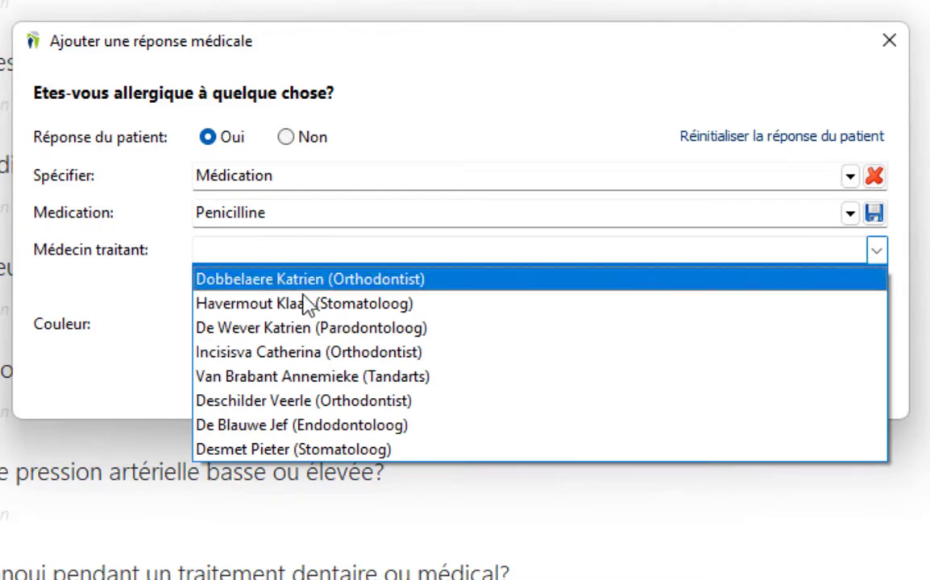
scroll(316, 316, "down", 2)
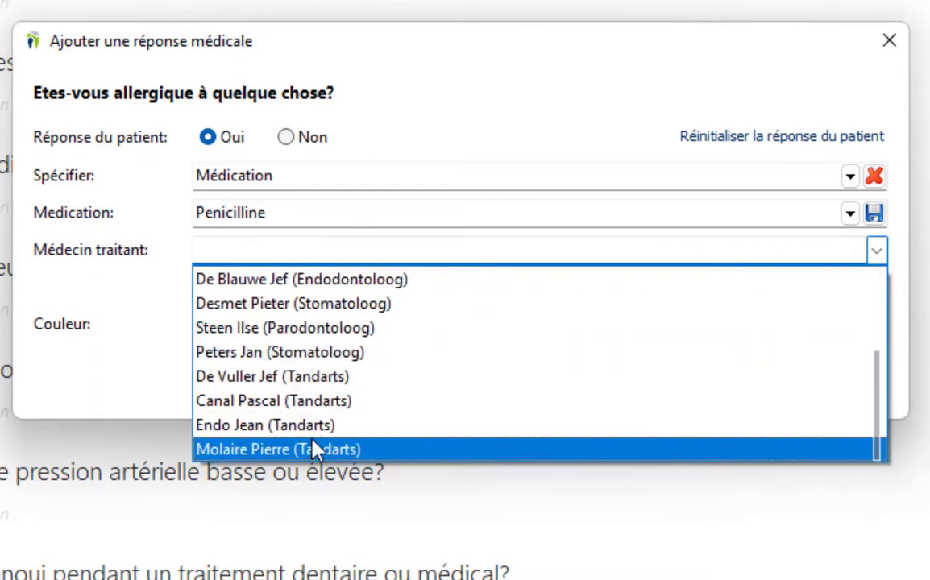
scroll(331, 376, "up", 2)
left_click(367, 244)
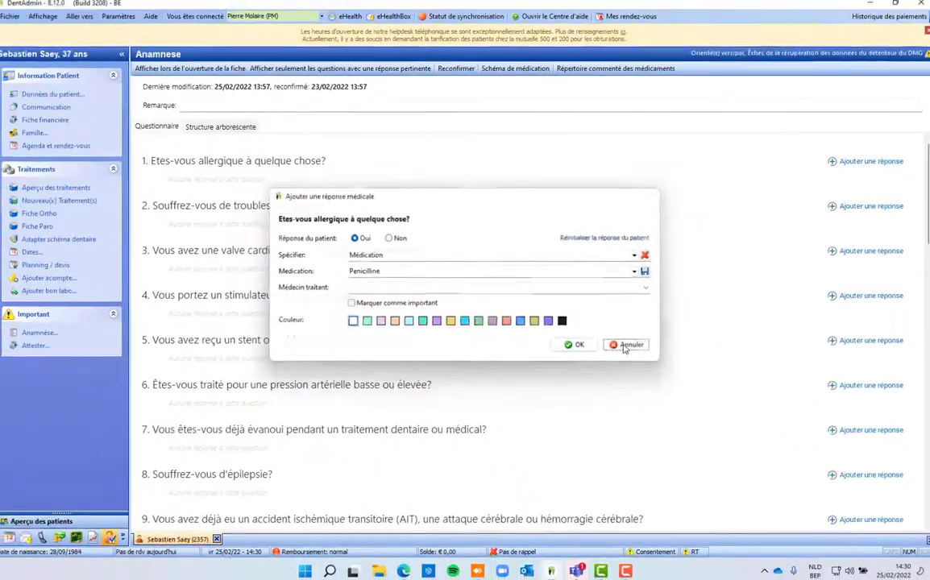
left_click(818, 381)
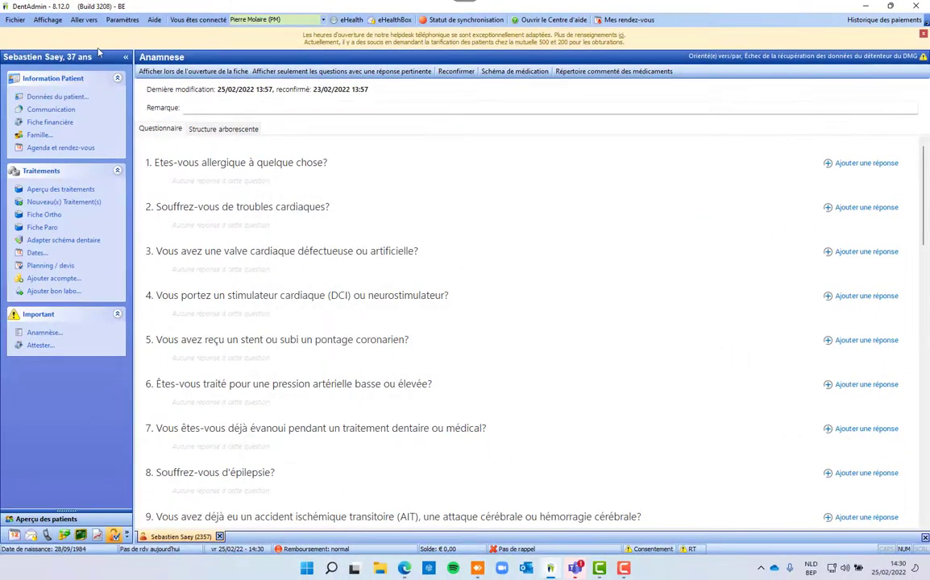
Examine the doctor contacts in the contacts list from the settings and close it
left_click(121, 19)
left_click(142, 181)
left_click(139, 89)
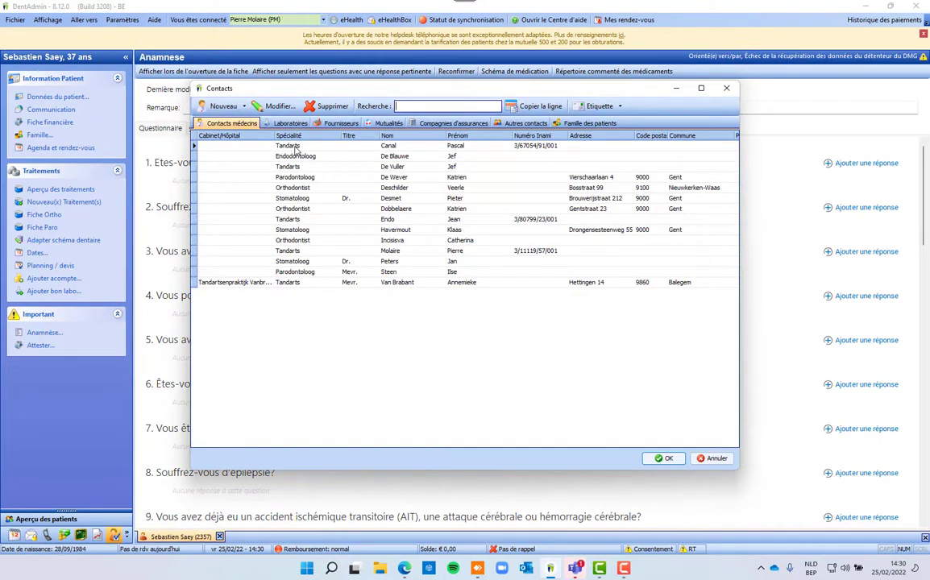
left_click(726, 89)
Start a new answer to the allergy question, check the available treating doctors and set the patient's response to Oui
left_click(858, 164)
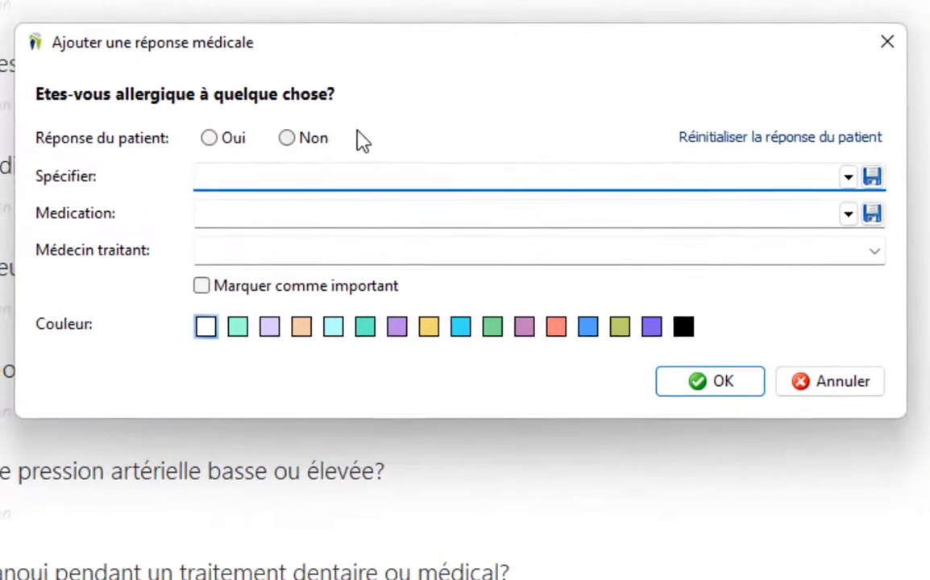
left_click(879, 251)
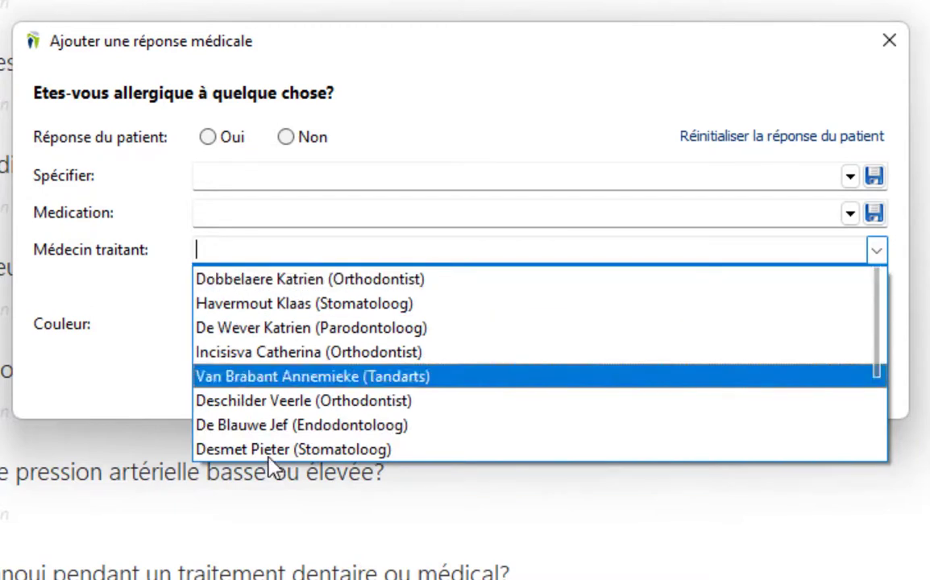
left_click(211, 141)
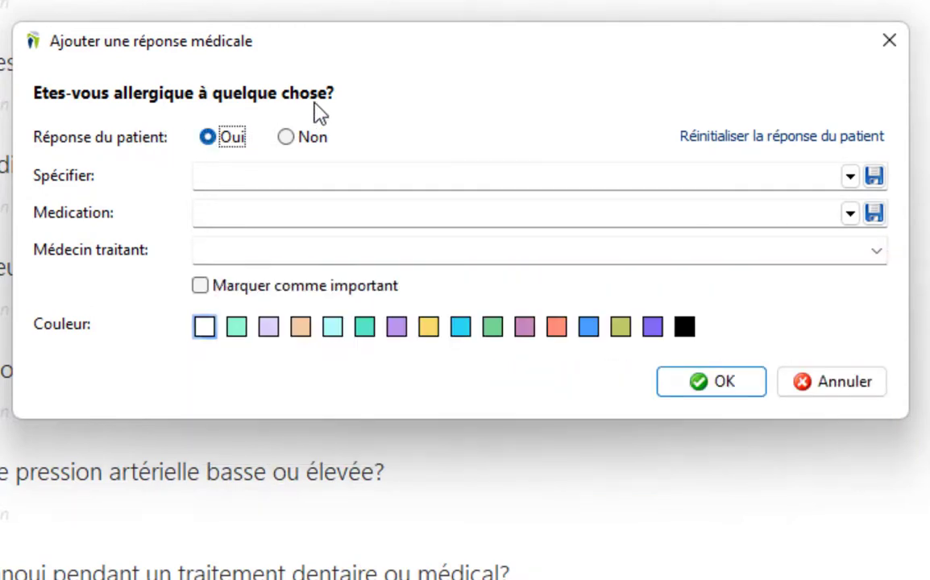
Try Autres as the specification of the allergy answer and clear it again
left_click(257, 177)
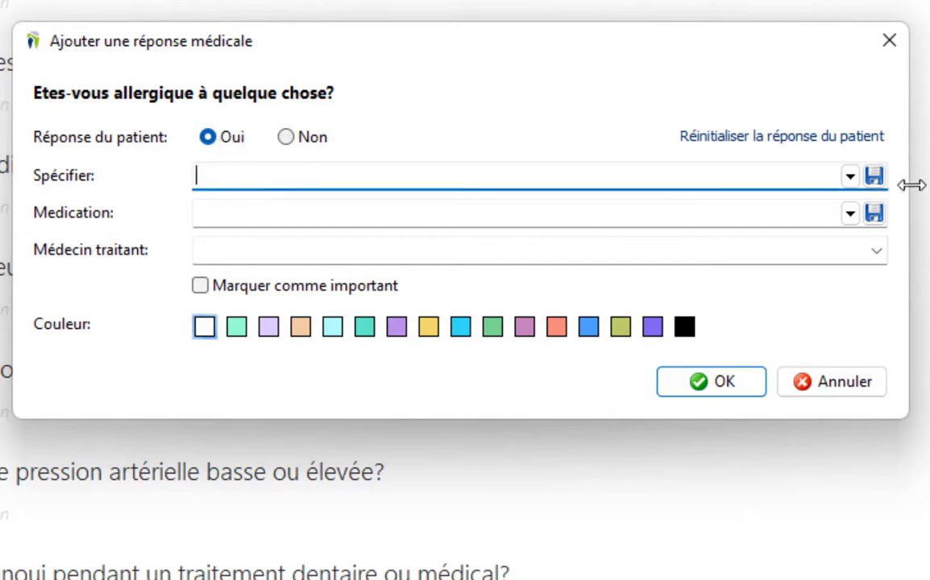
left_click(850, 176)
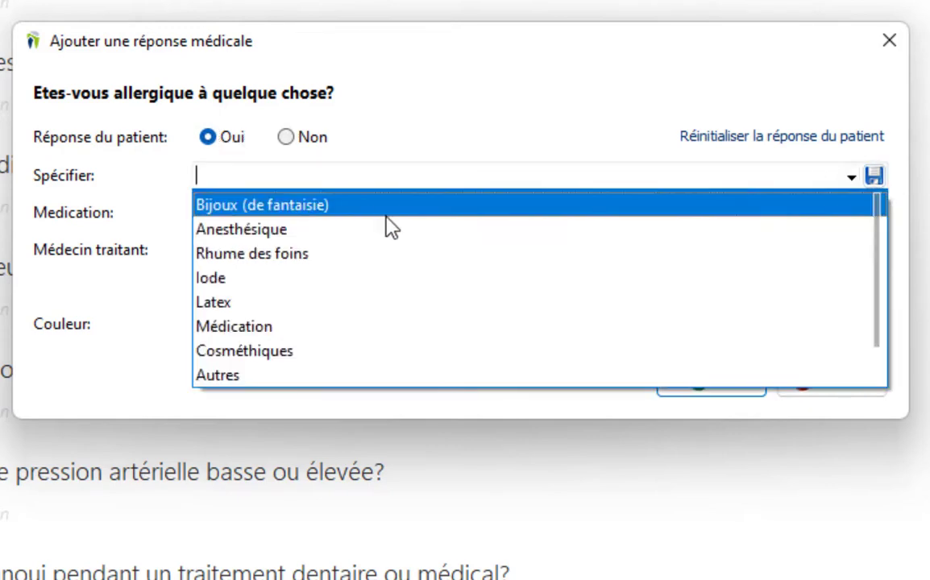
left_click(229, 376)
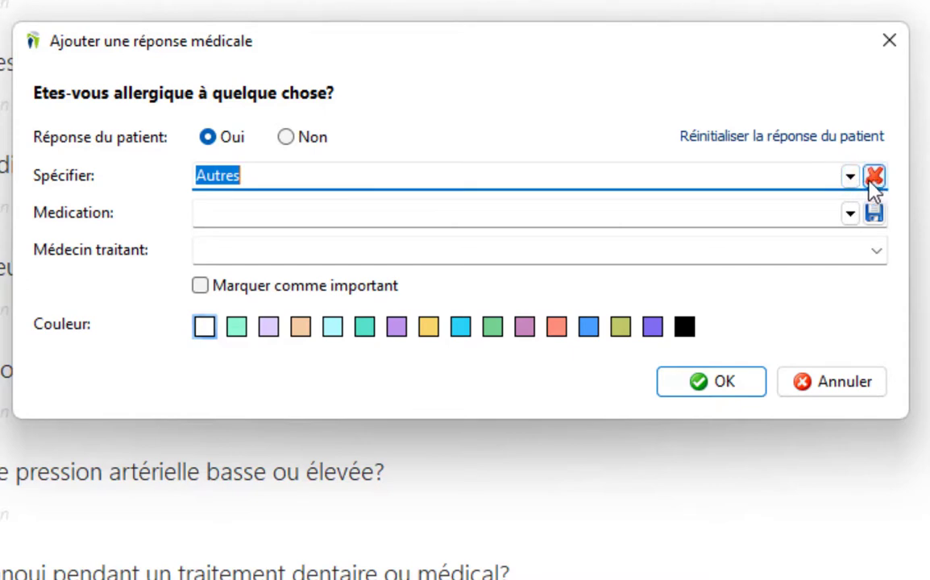
left_click(811, 176)
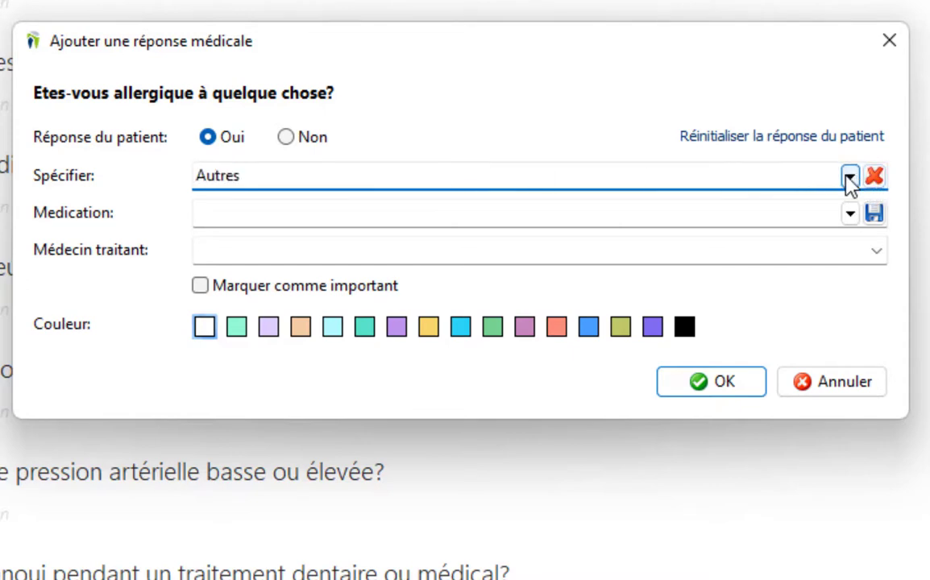
left_click_drag(423, 176, 81, 193)
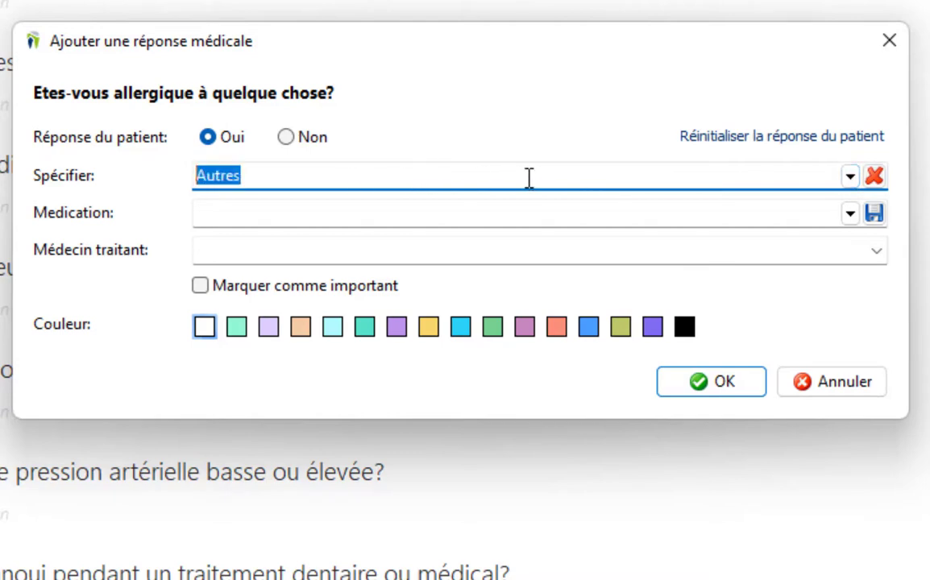
key("BackSpace")
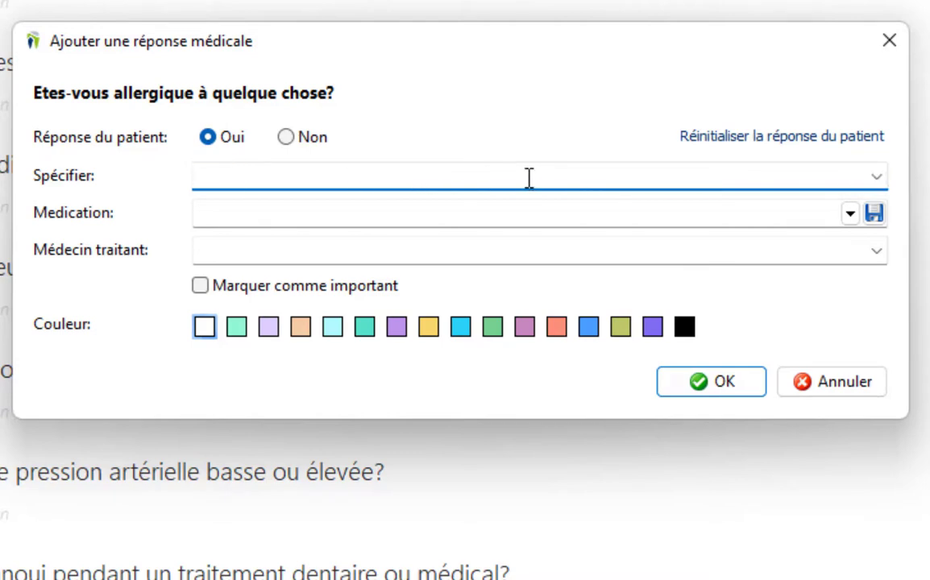
Set the specification of the allergy answer to the saved entry Patients embêtants and check it among the saved specifications
type("Pateints")
key("BackSpace")
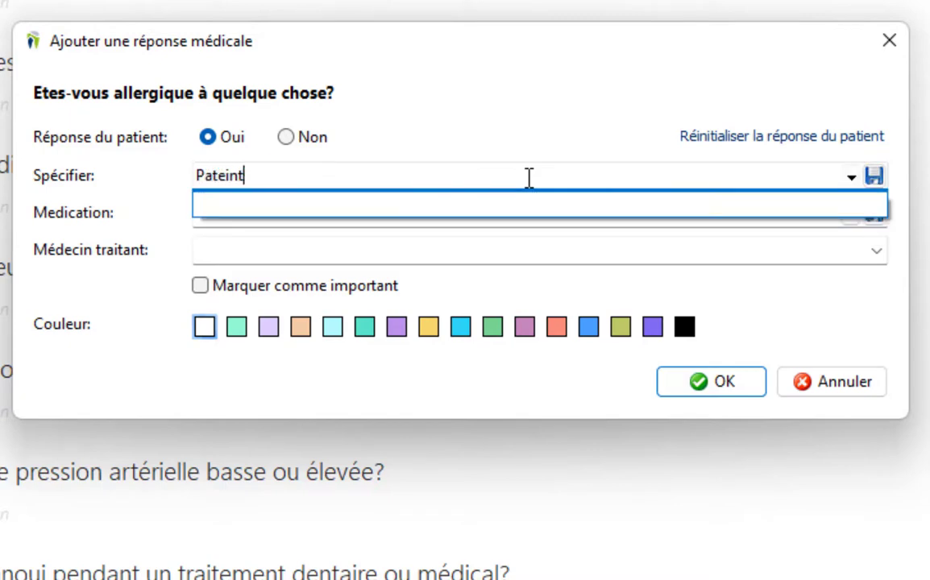
key("BackSpace")
key("BackSpace")
key("BackSpace")
key("BackSpace")
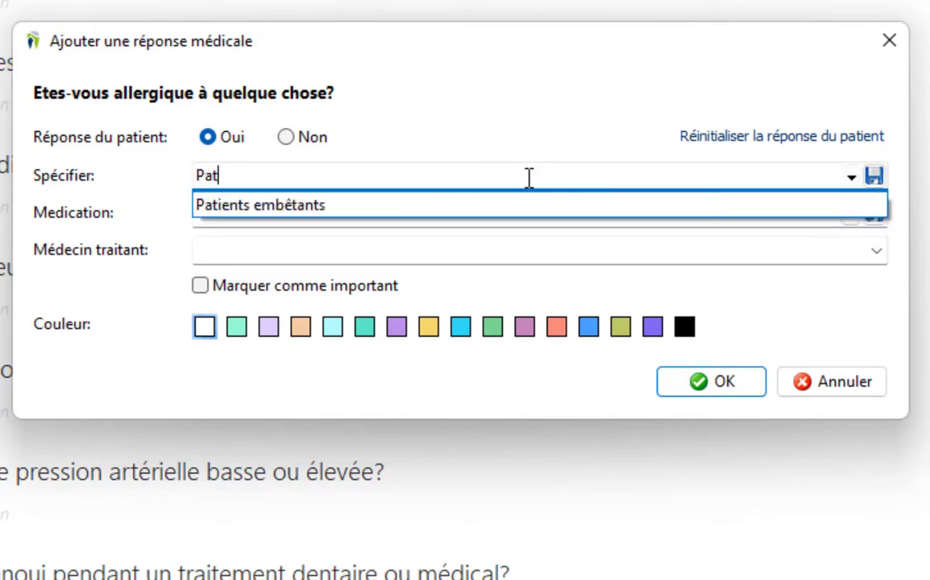
left_click(282, 205)
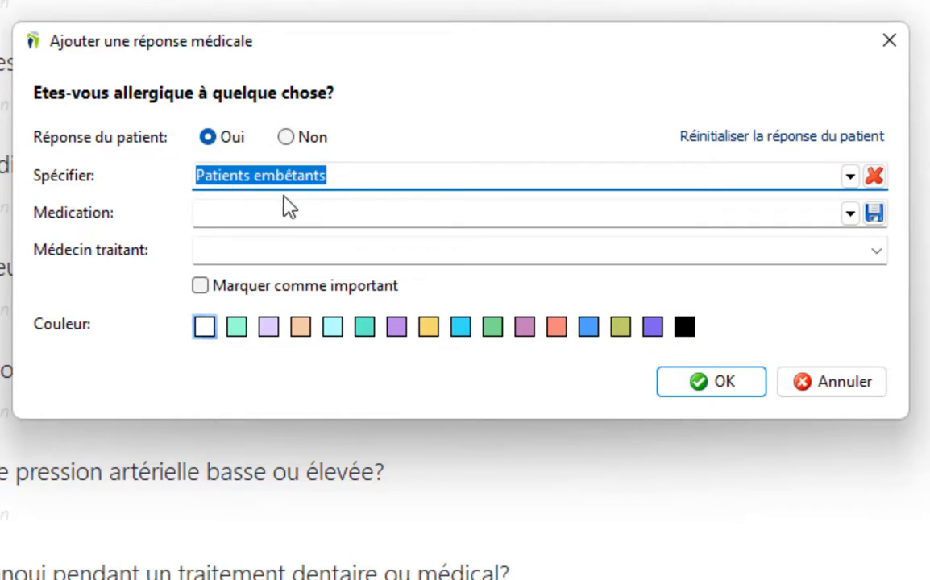
left_click(850, 175)
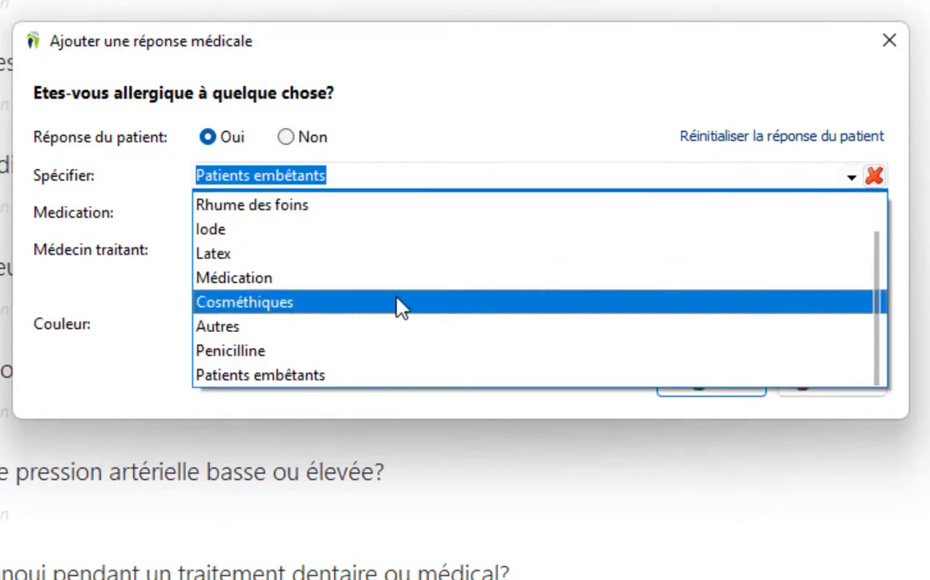
scroll(250, 385, "up", 1)
left_click(380, 176)
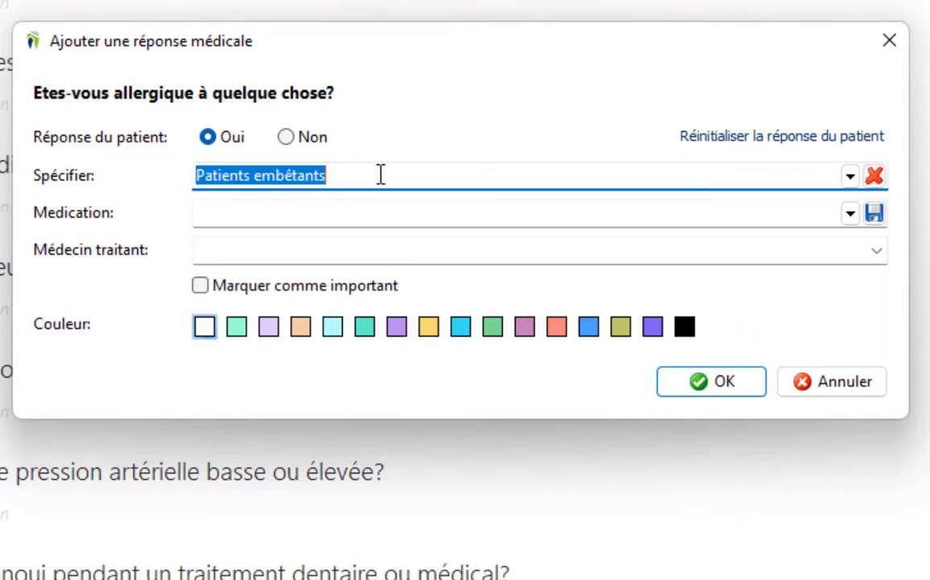
Delete Patients embêtants from the saved specifications of the allergy answer, clear the field and check the remaining entries
left_click(874, 177)
left_click(530, 174)
key("BackSpace")
key("BackSpace")
key("BackSpace")
key("BackSpace")
key("BackSpace")
key("BackSpace")
key("BackSpace")
key("BackSpace")
key("BackSpace")
key("BackSpace")
key("BackSpace")
key("BackSpace")
key("BackSpace")
key("BackSpace")
key("BackSpace")
key("BackSpace")
key("BackSpace")
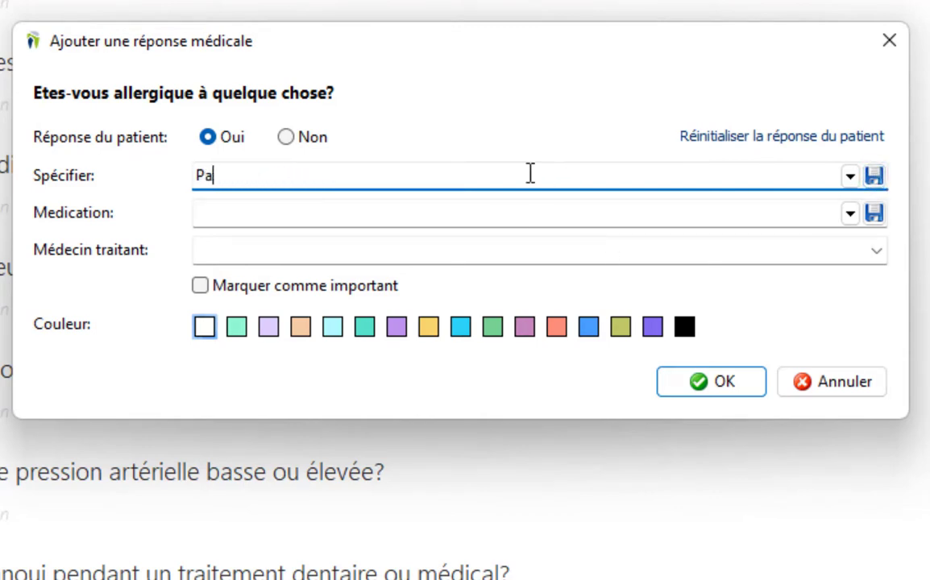
left_click(820, 175)
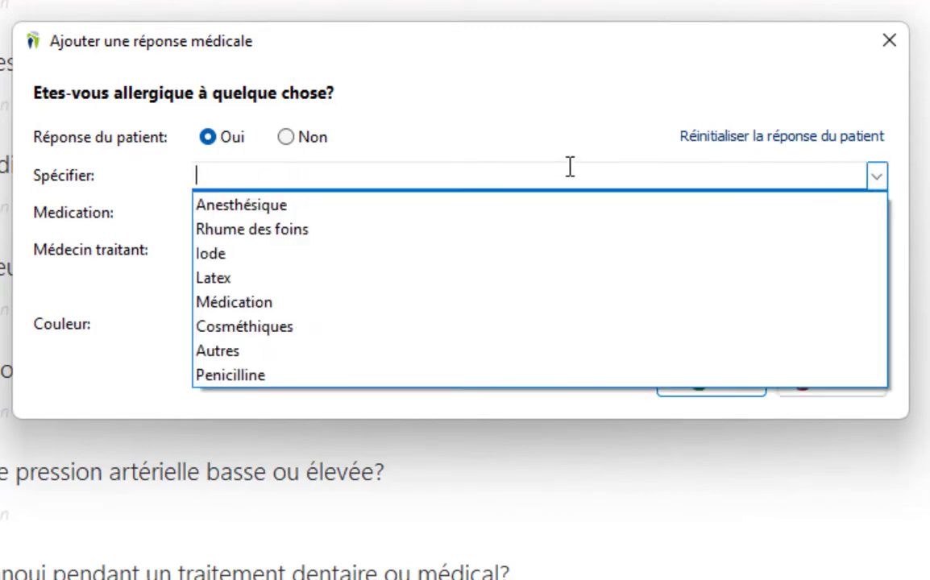
Save Test as a specification of the allergy answer, check it among the saved entries, delete it and clear the field
type("Test")
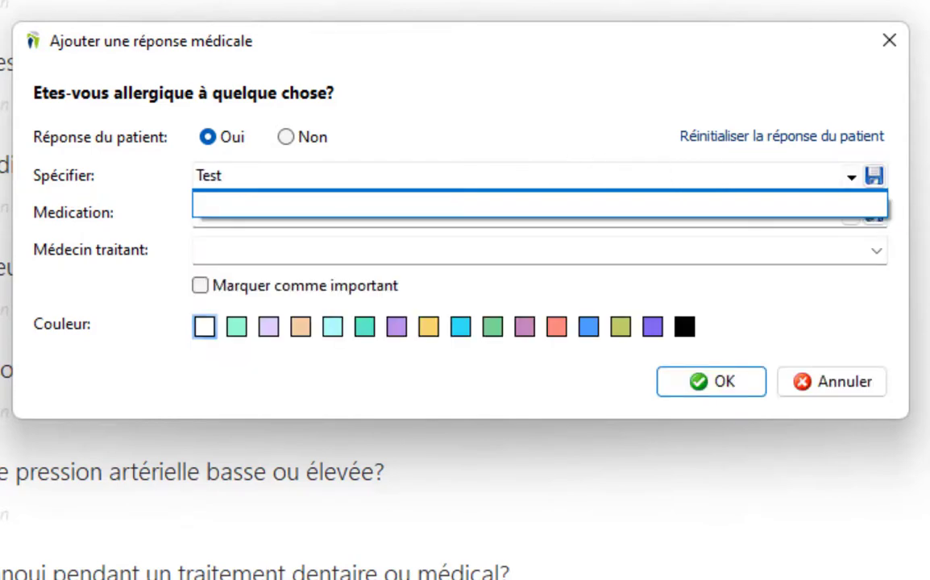
left_click(874, 177)
left_click(851, 176)
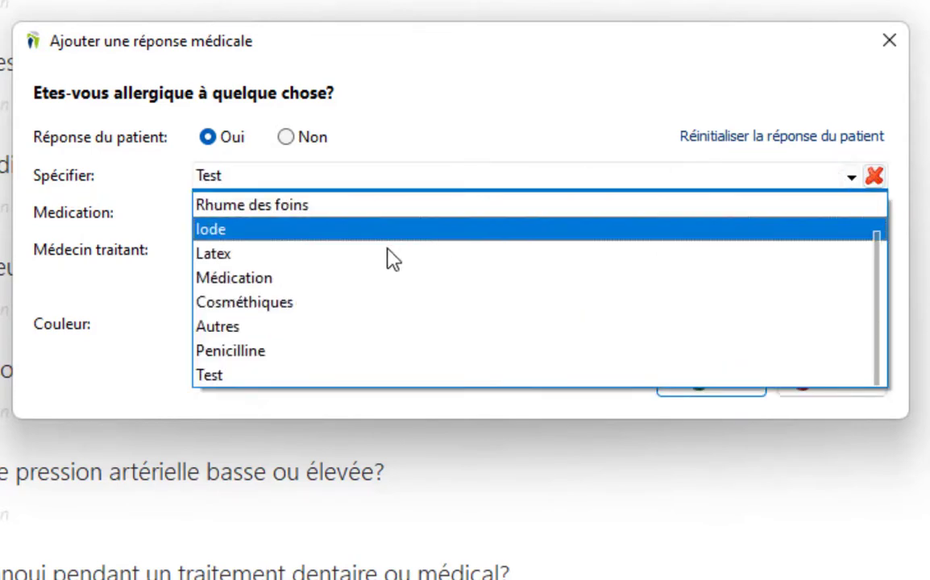
left_click(228, 377)
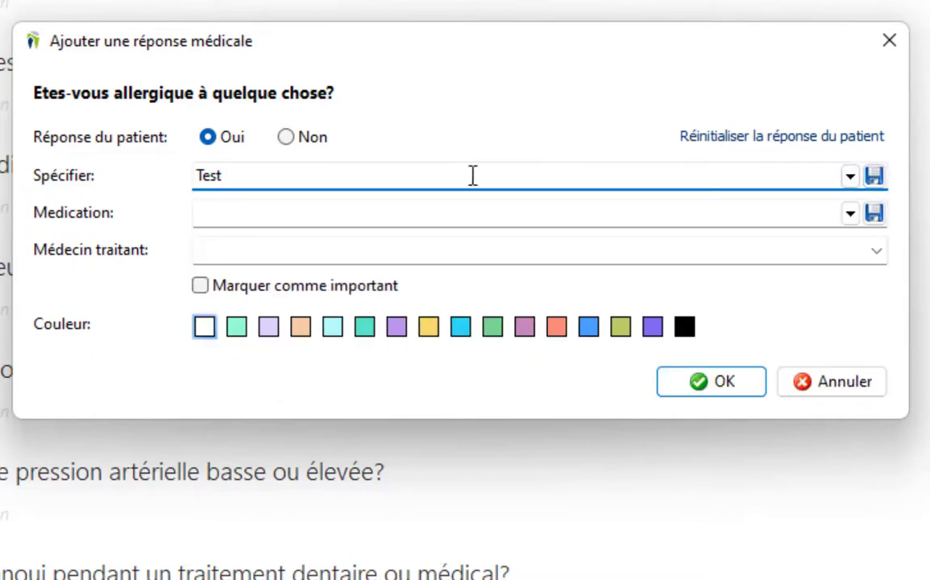
key("BackSpace")
key("BackSpace")
key("BackSpace")
key("BackSpace")
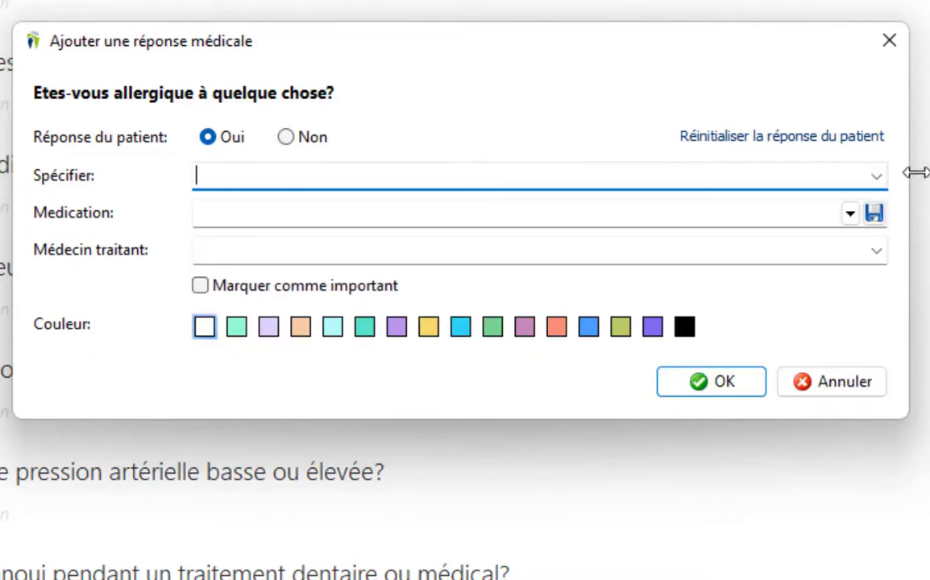
Complete the allergy answer with the specification Latex and an orthodontist as treating doctor, marked as important, and save it
left_click(876, 176)
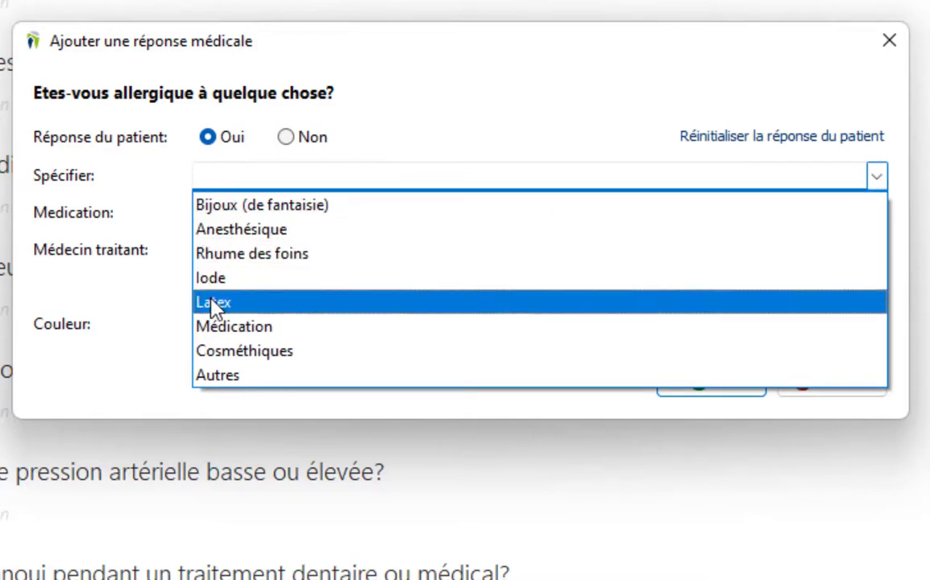
left_click(241, 302)
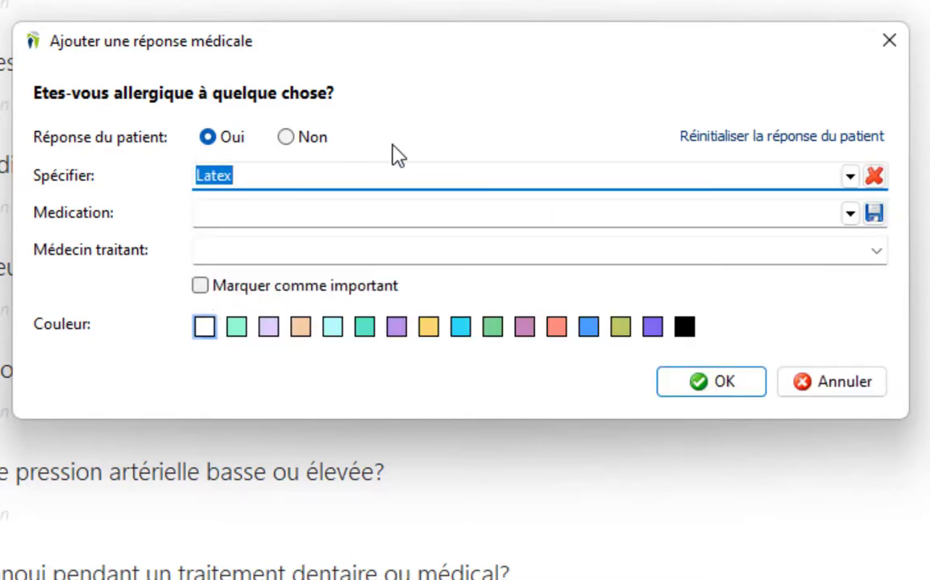
left_click(268, 248)
left_click(876, 252)
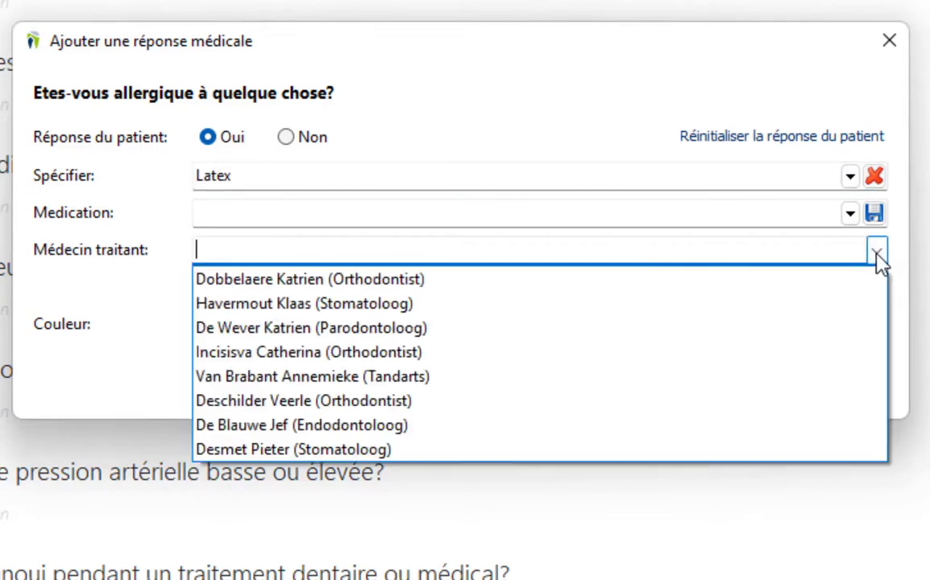
left_click(326, 354)
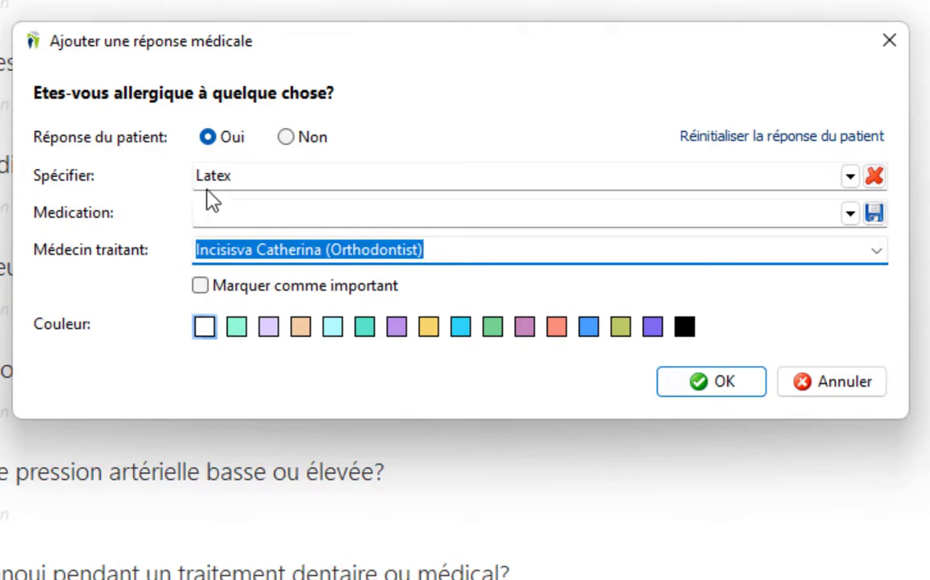
left_click(199, 287)
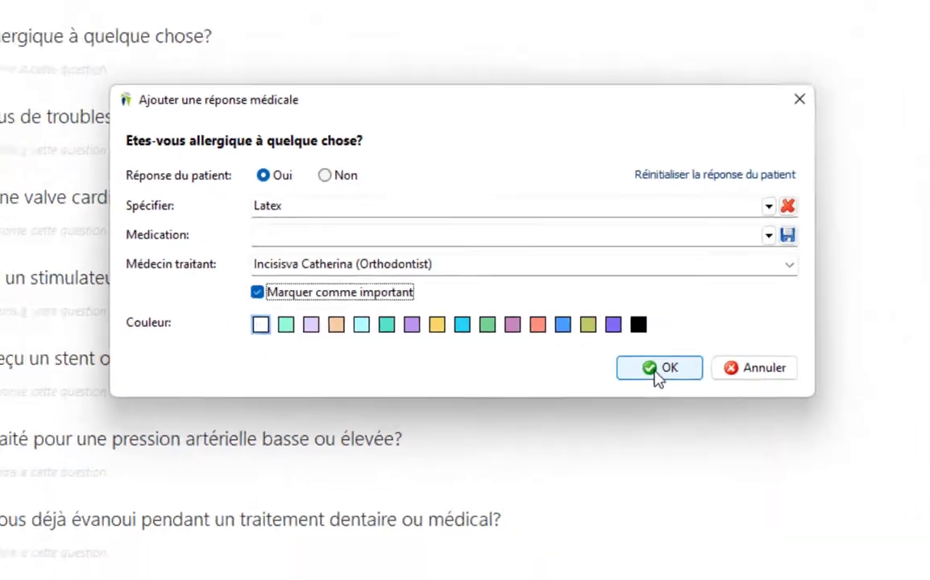
left_click(659, 368)
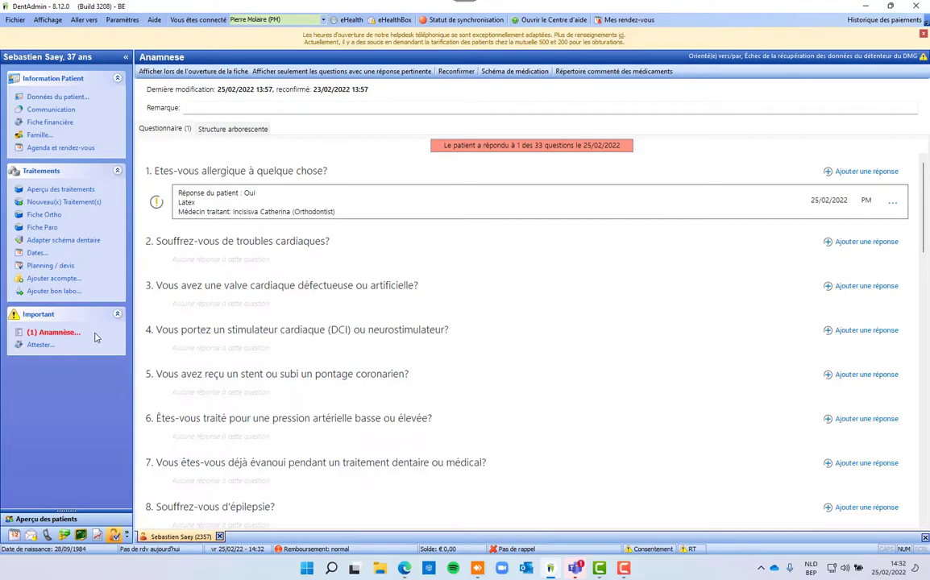
Modify the saved allergy answer to give it the purple colour and confirm the change
left_click(892, 202)
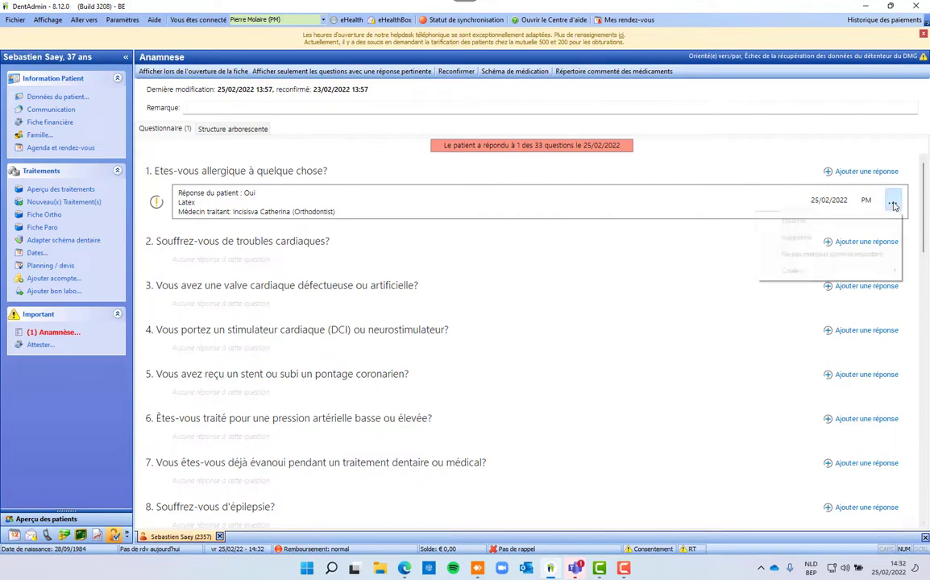
left_click(793, 223)
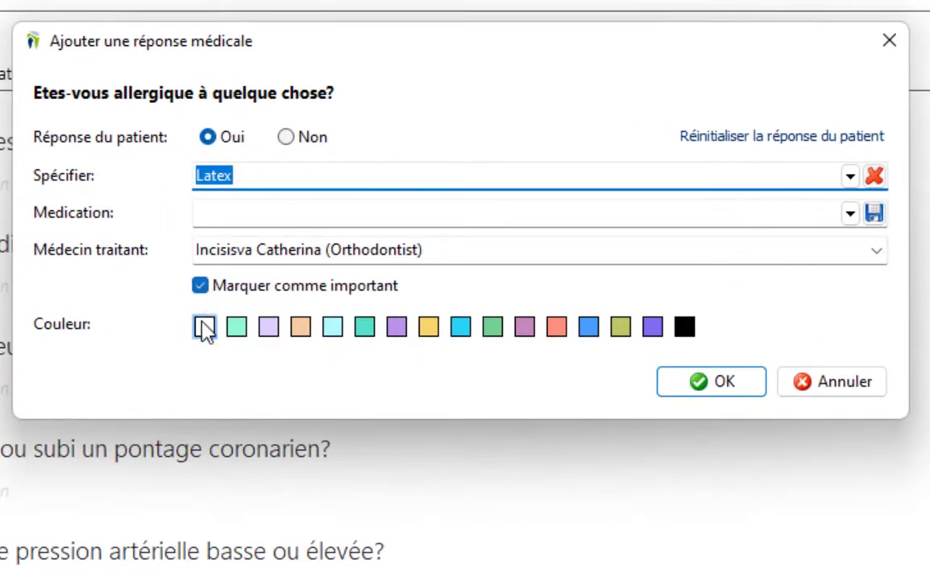
left_click(395, 328)
left_click(711, 381)
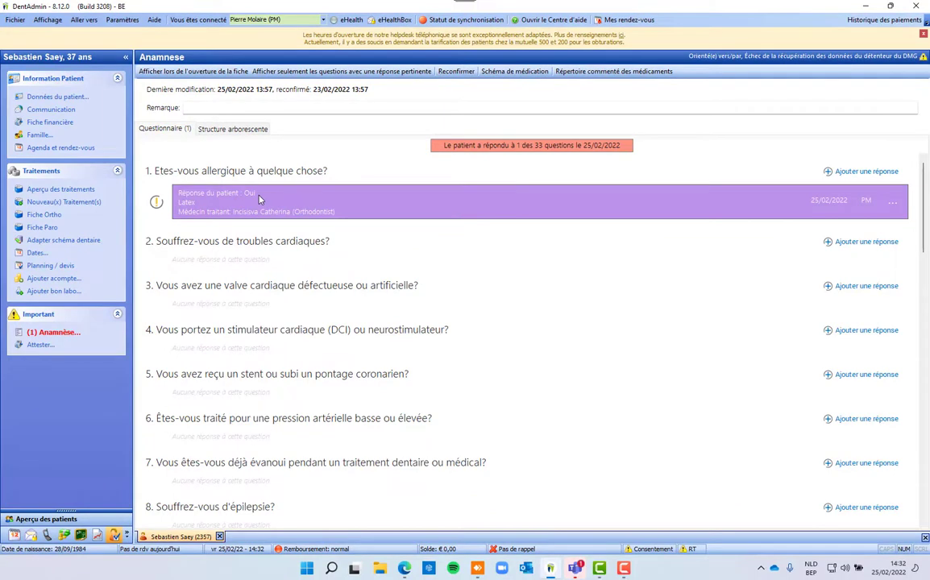
Look through the remaining anamnesis questions and return to the coloured allergy answer
scroll(425, 226, "down", 10)
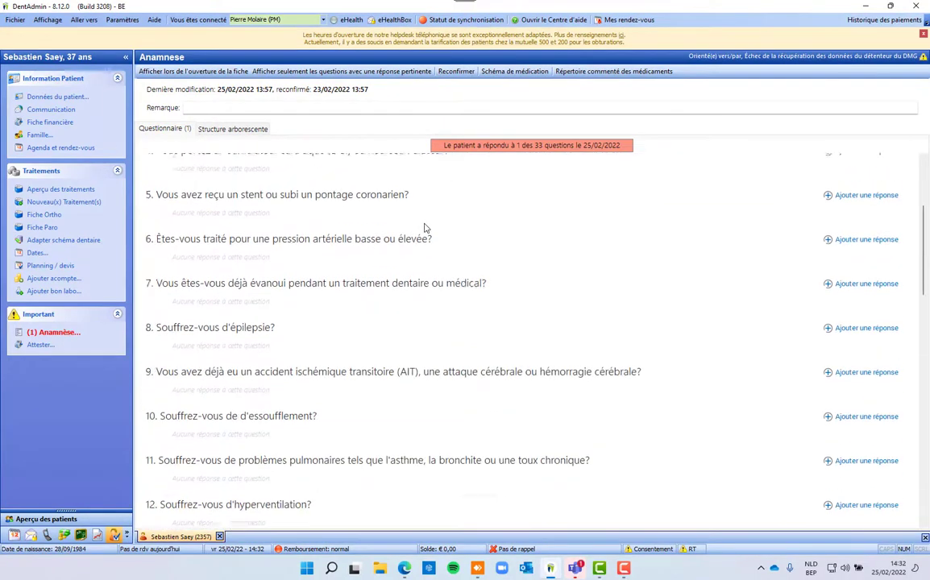
scroll(424, 232, "down", 10)
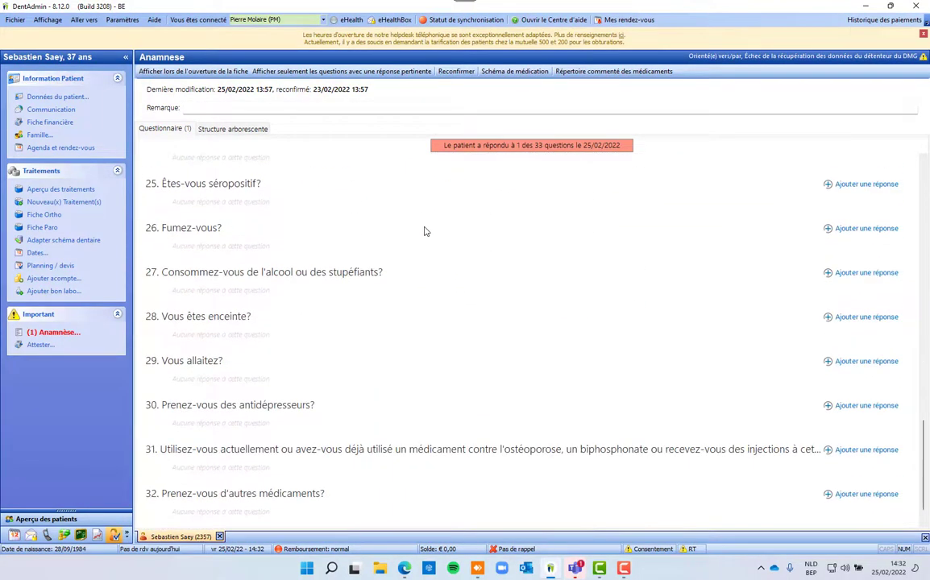
scroll(411, 297, "up", 5)
scroll(411, 298, "up", 10)
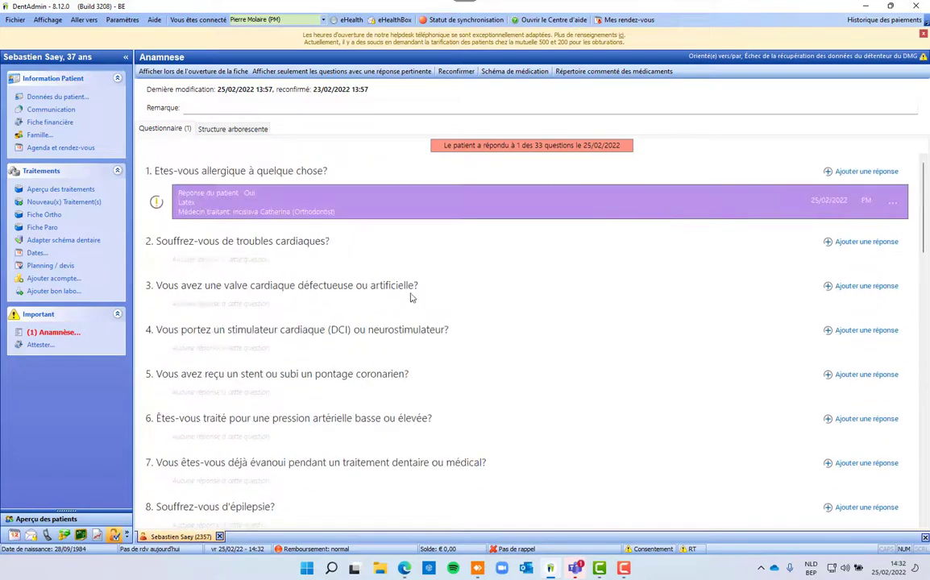
scroll(395, 205, "down", 8)
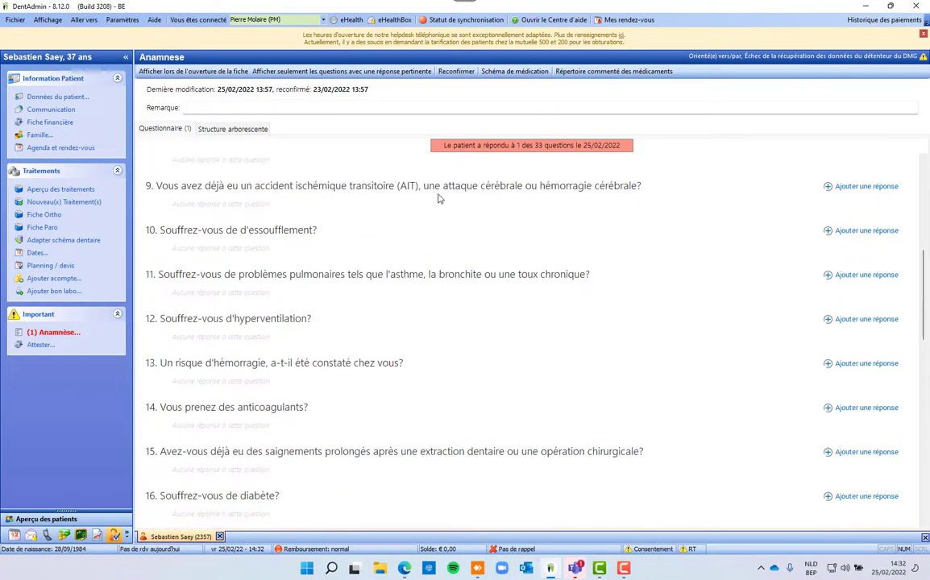
scroll(444, 195, "down", 1)
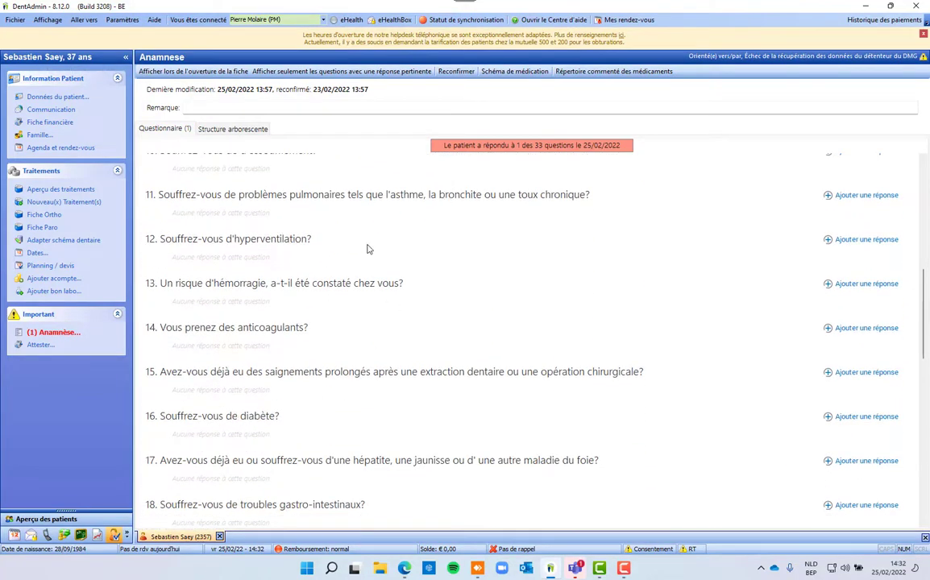
scroll(394, 318, "up", 7)
scroll(395, 318, "up", 3)
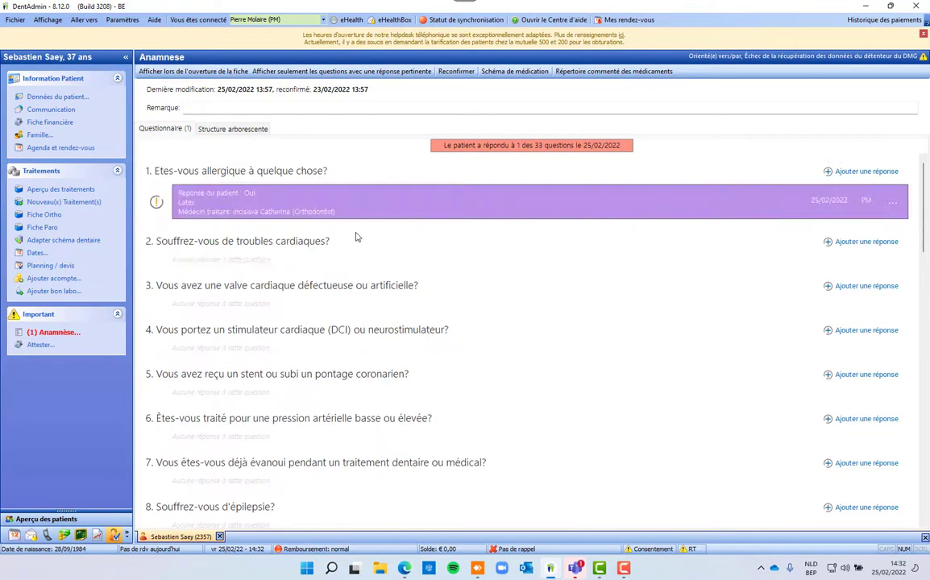
Add the answer Oui to question 16, Souffrez-vous de diabète, without marking it as important
scroll(387, 228, "down", 5)
scroll(387, 228, "down", 3)
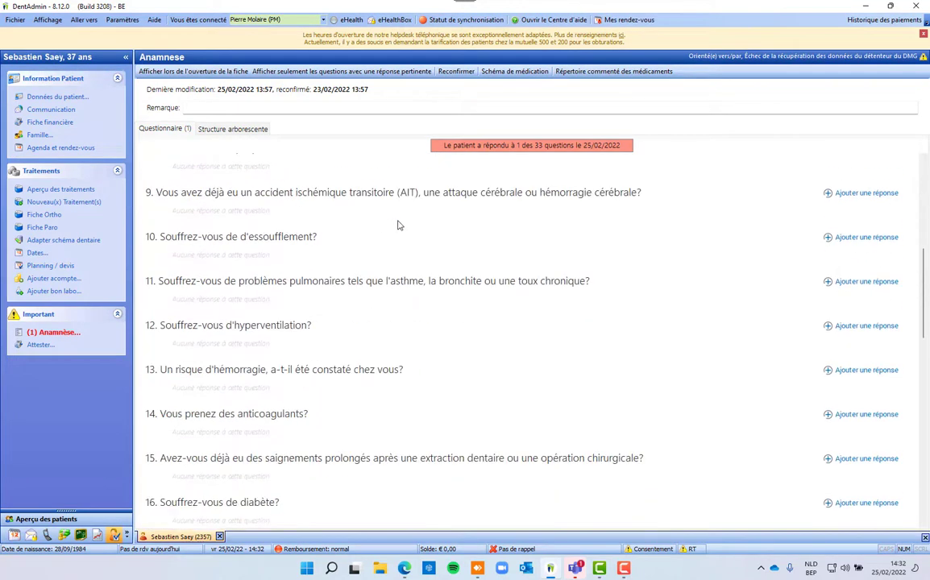
scroll(401, 224, "down", 1)
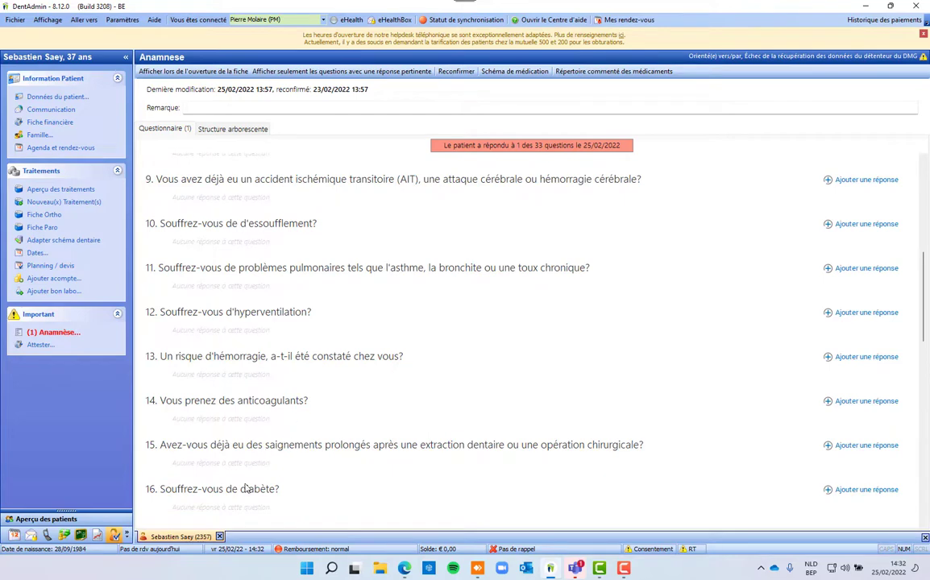
scroll(483, 427, "down", 3)
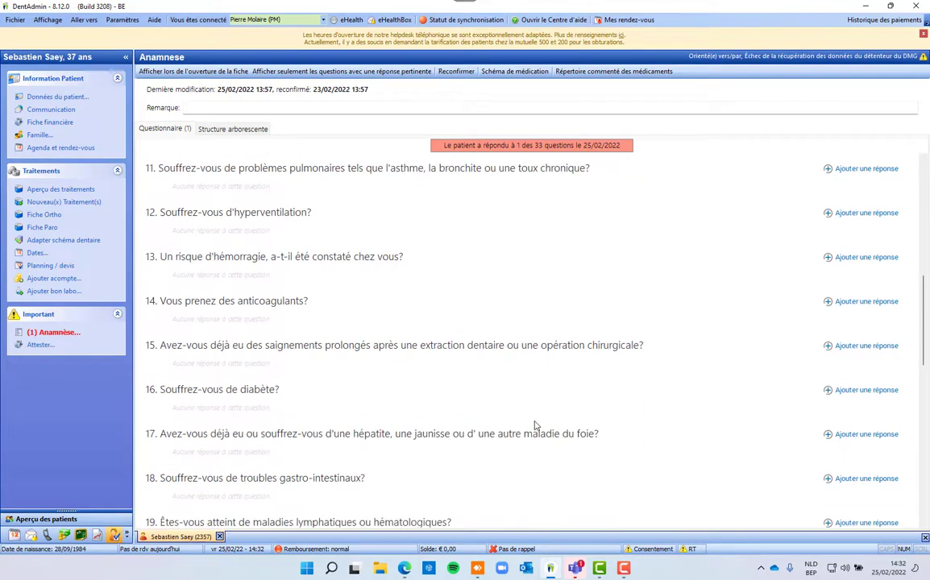
left_click(857, 390)
left_click(357, 241)
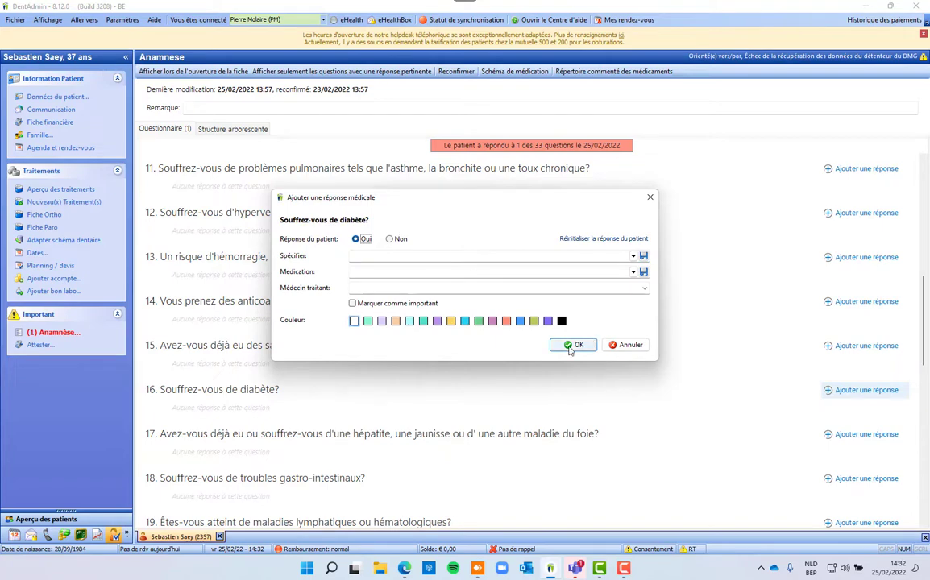
left_click(395, 305)
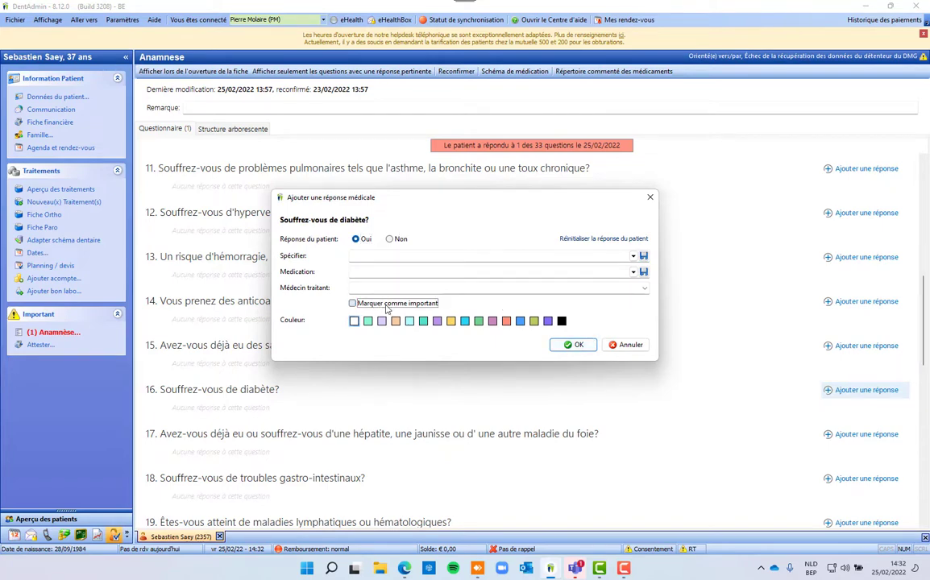
left_click(564, 345)
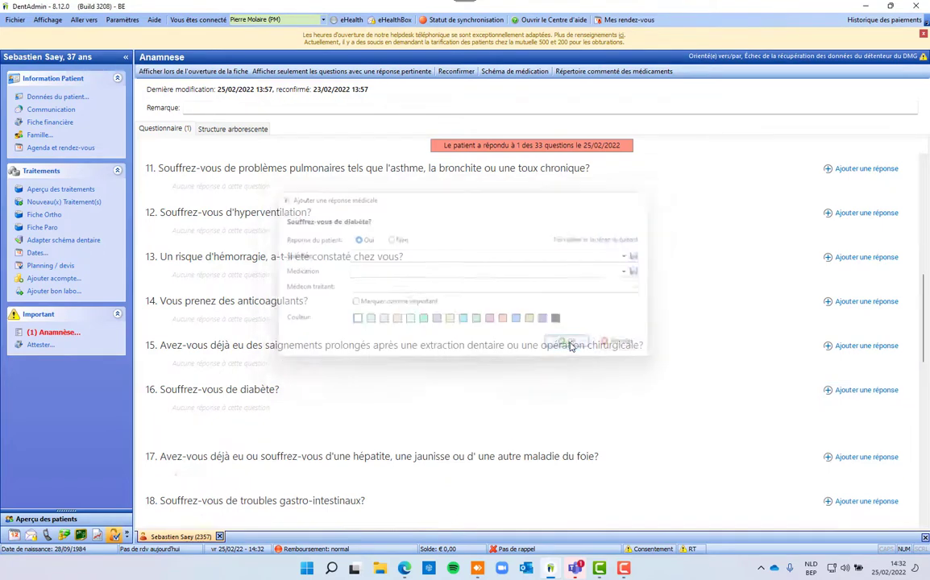
Review the answered questions by showing only those with a relevant answer, and restore the full questionnaire
scroll(318, 193, "up", 10)
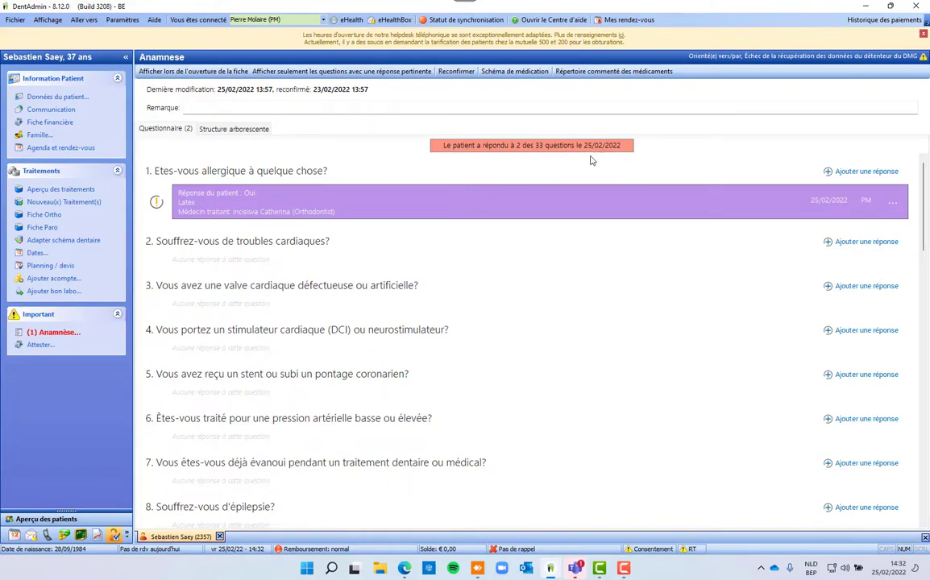
scroll(508, 193, "down", 6)
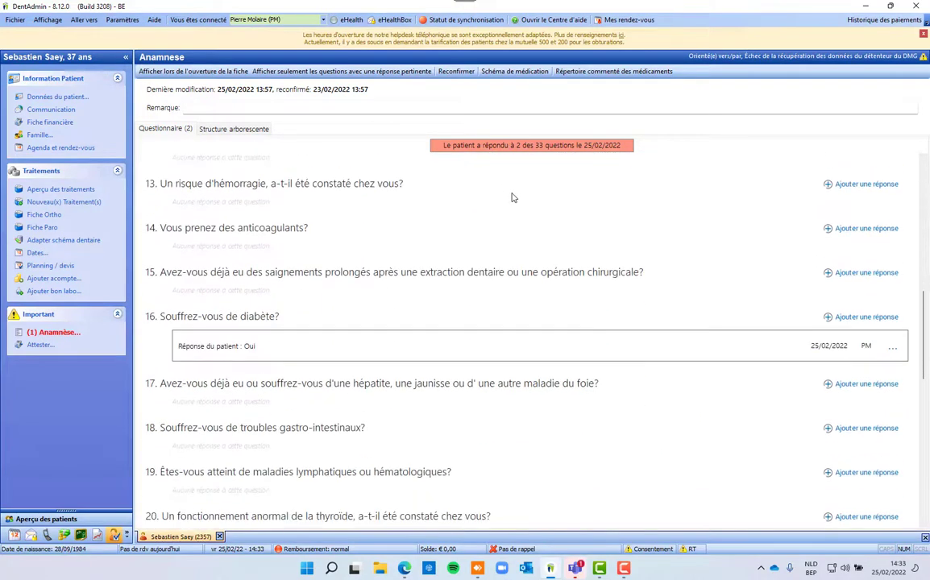
scroll(495, 324, "up", 6)
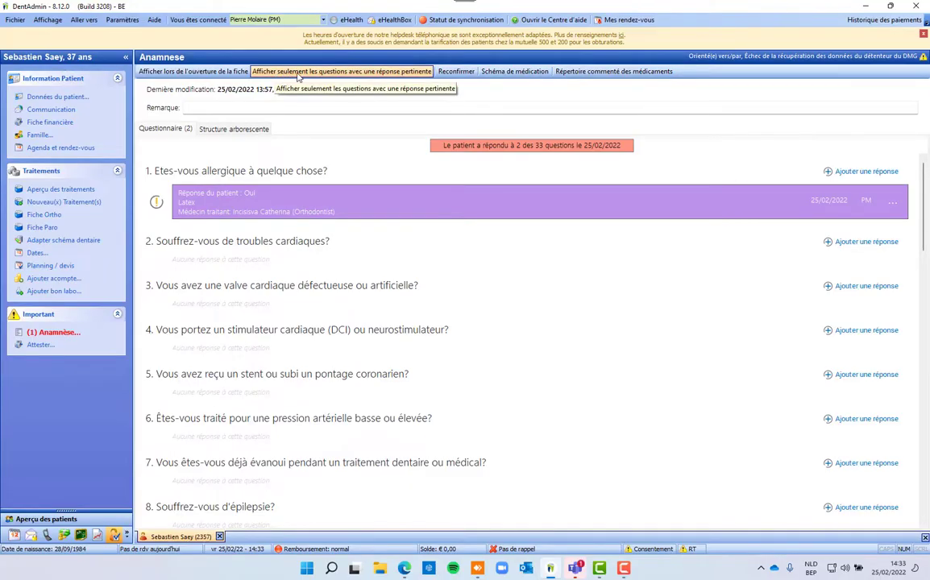
left_click(363, 77)
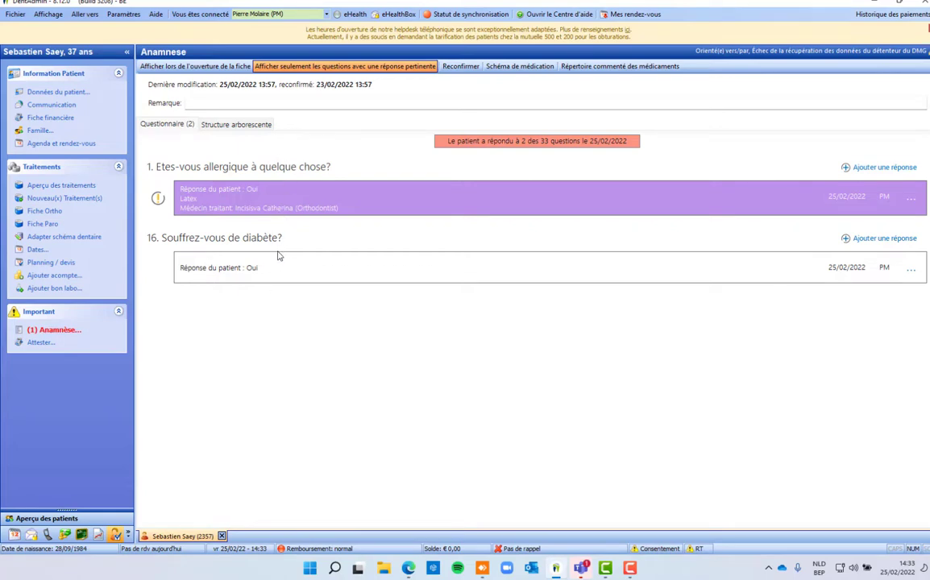
left_click(379, 66)
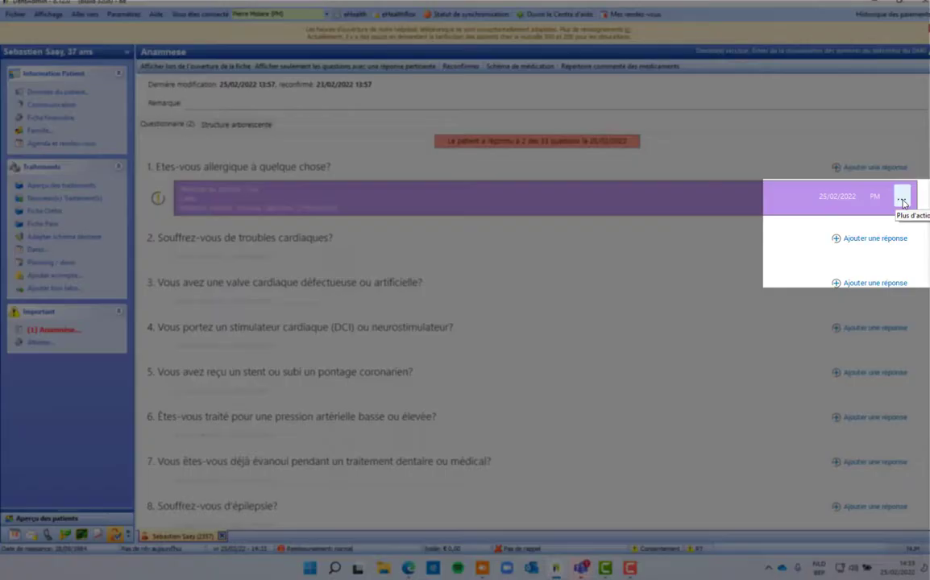
Remove the important mark from the allergy answer under question 1 and reset its colour to white
left_click(902, 201)
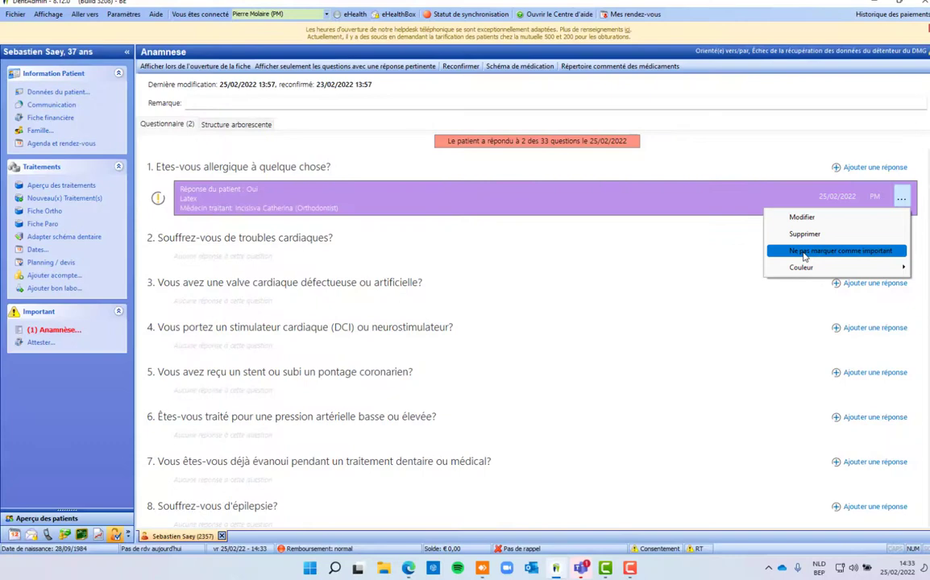
left_click(803, 253)
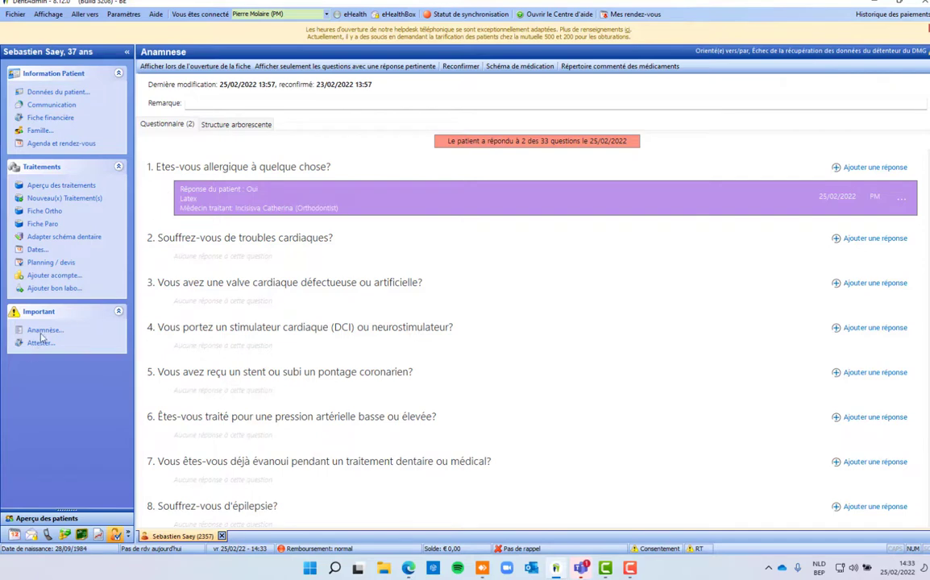
left_click(901, 199)
mouse_move(830, 267)
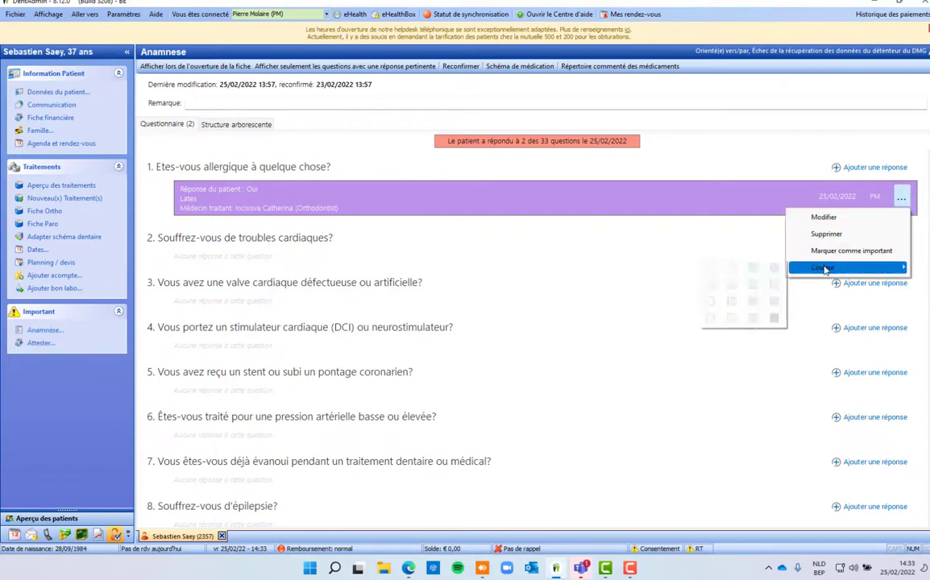
left_click(711, 268)
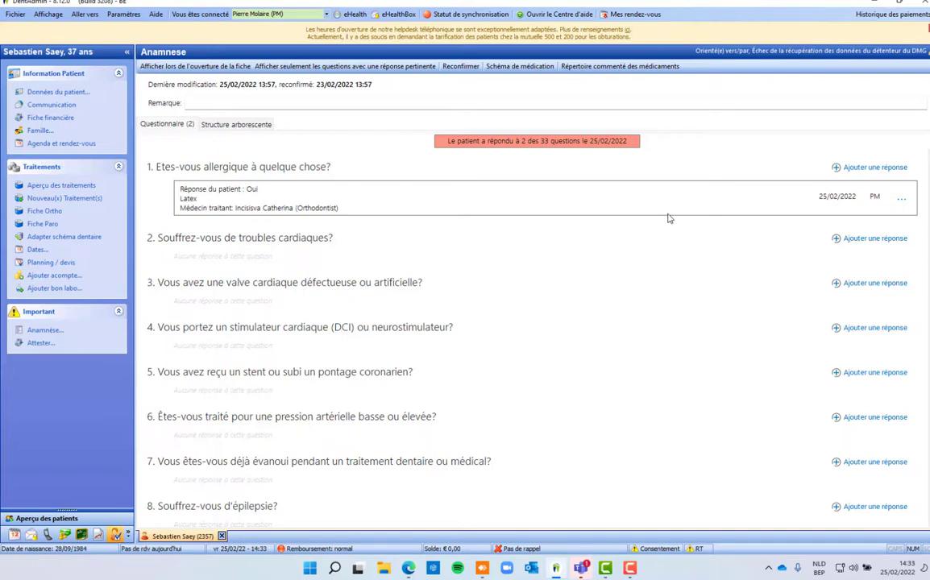
Delete the Latex allergy answer from question 1 and confirm the deletion
left_click(901, 198)
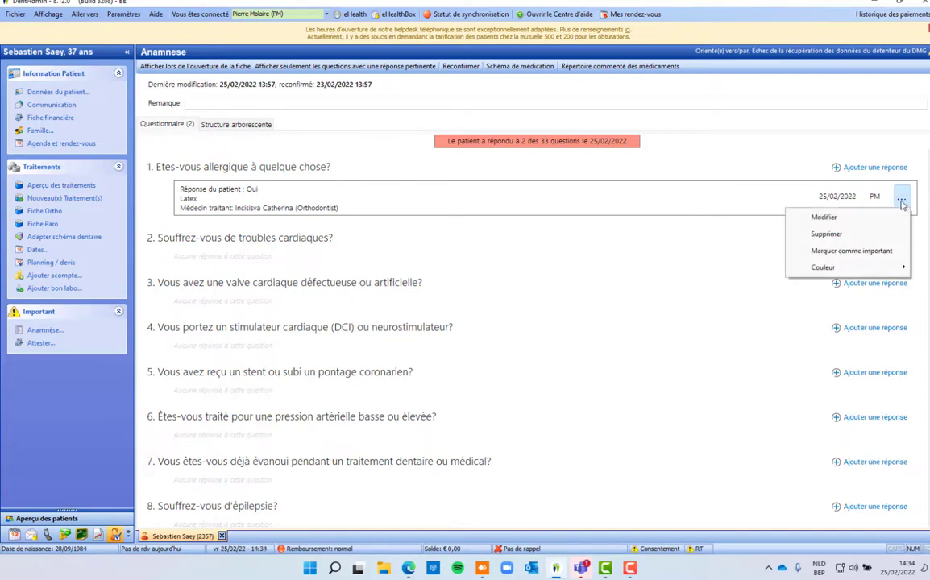
left_click(826, 234)
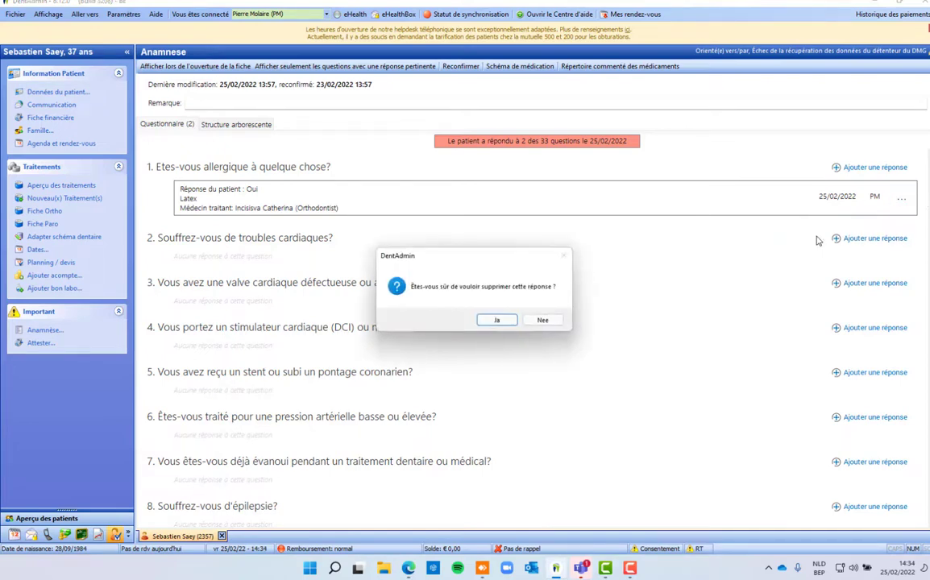
left_click(497, 320)
Open the diabetes answer under question 16 for modification and close it without changing anything
scroll(722, 159, "down", 10)
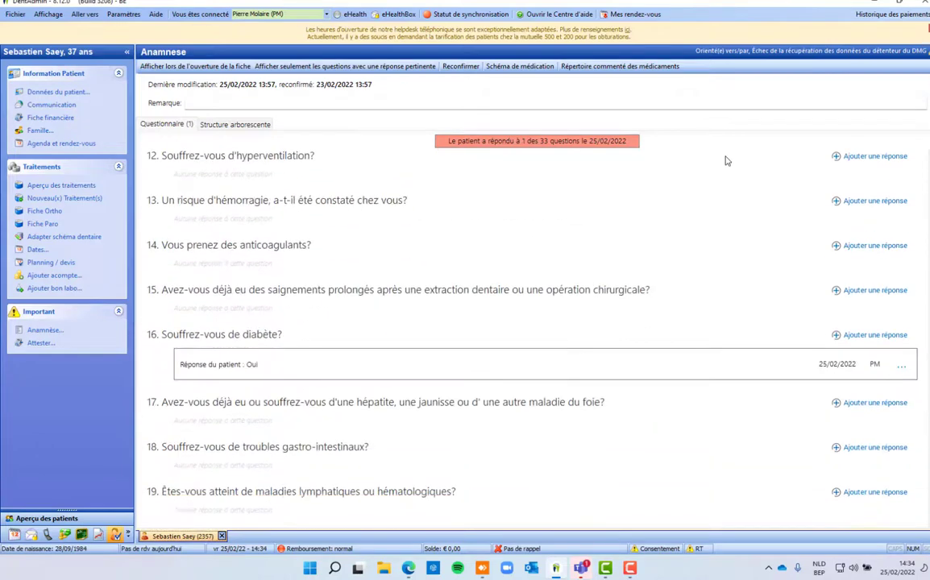
scroll(197, 310, "down", 1)
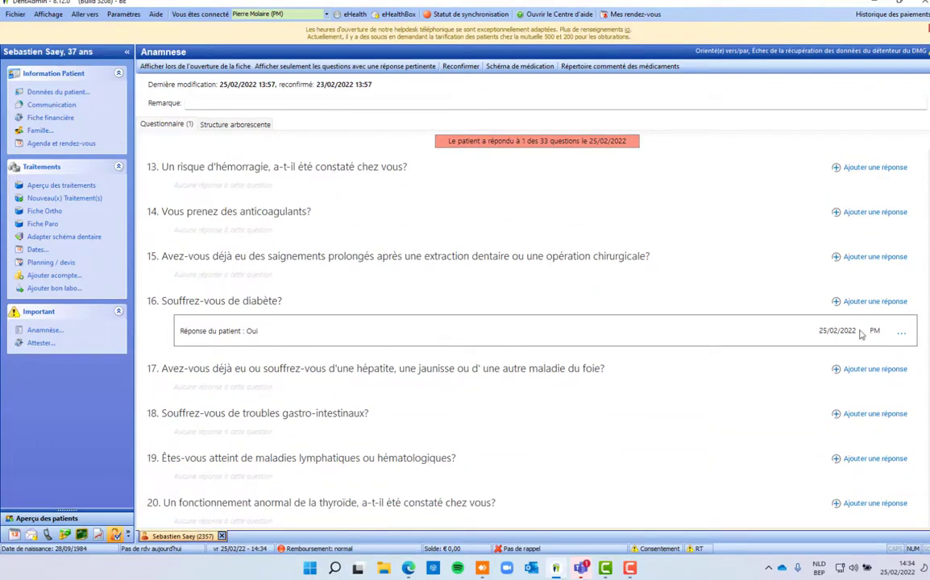
left_click(902, 332)
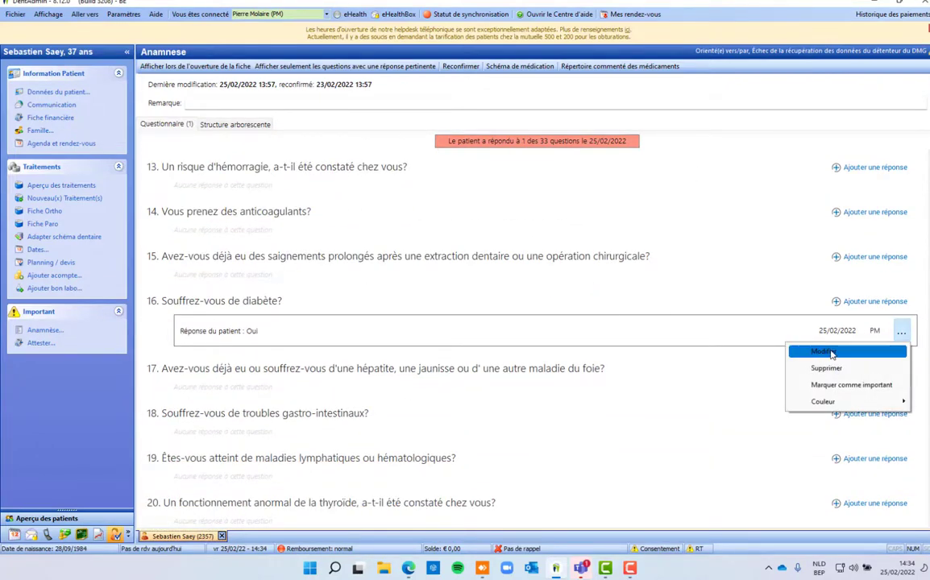
left_click(832, 353)
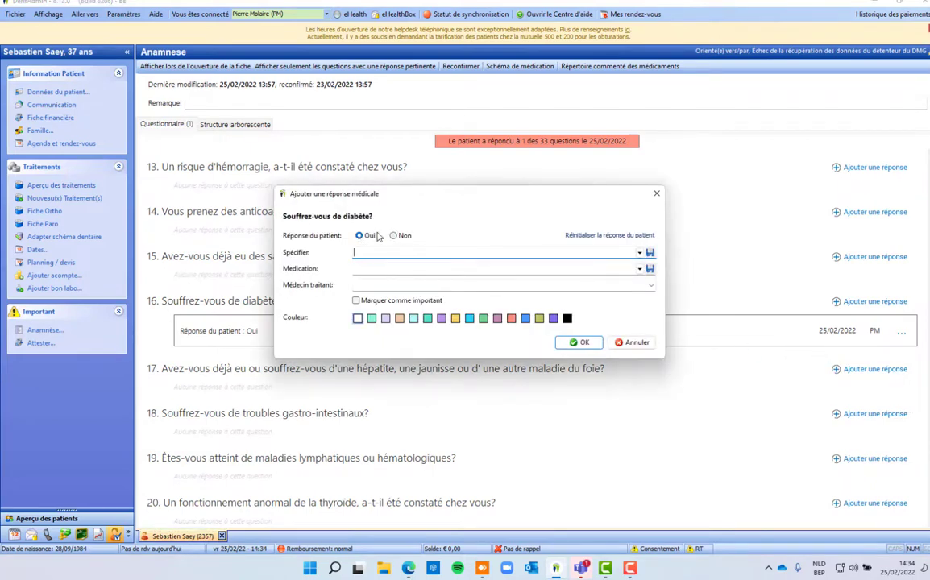
left_click(657, 195)
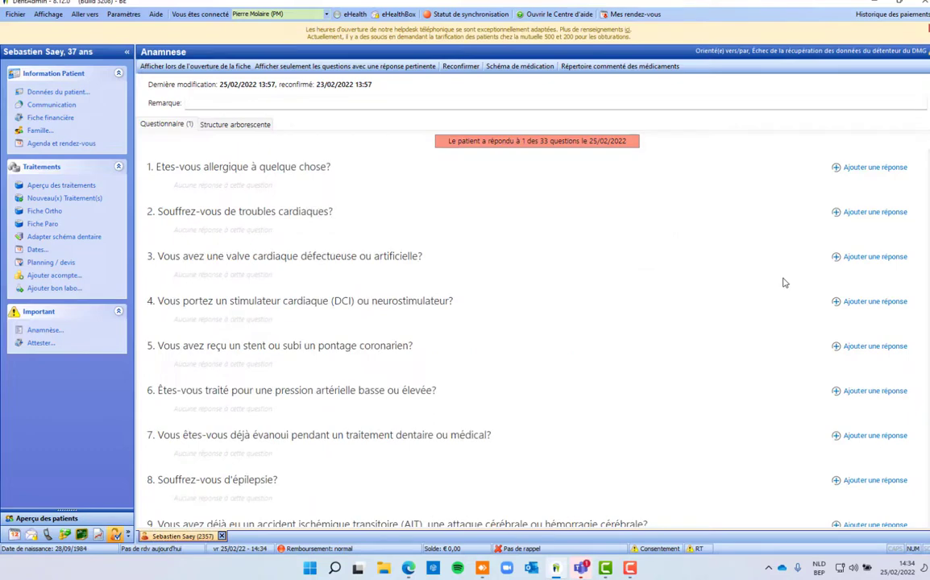
Add a new answer to question 1, Etes-vous allergique à quelque chose, with Oui and the specification Latex
left_click(871, 174)
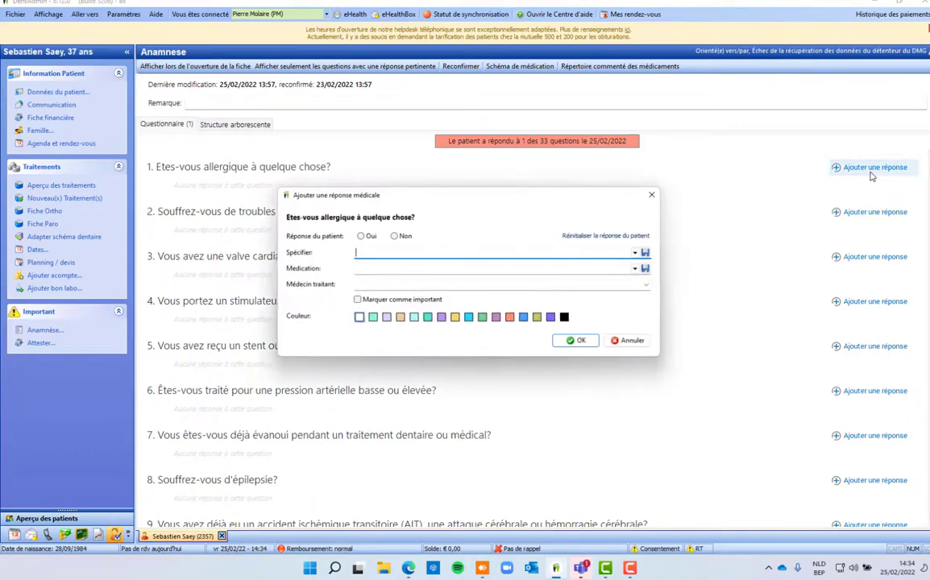
left_click(359, 235)
left_click(636, 253)
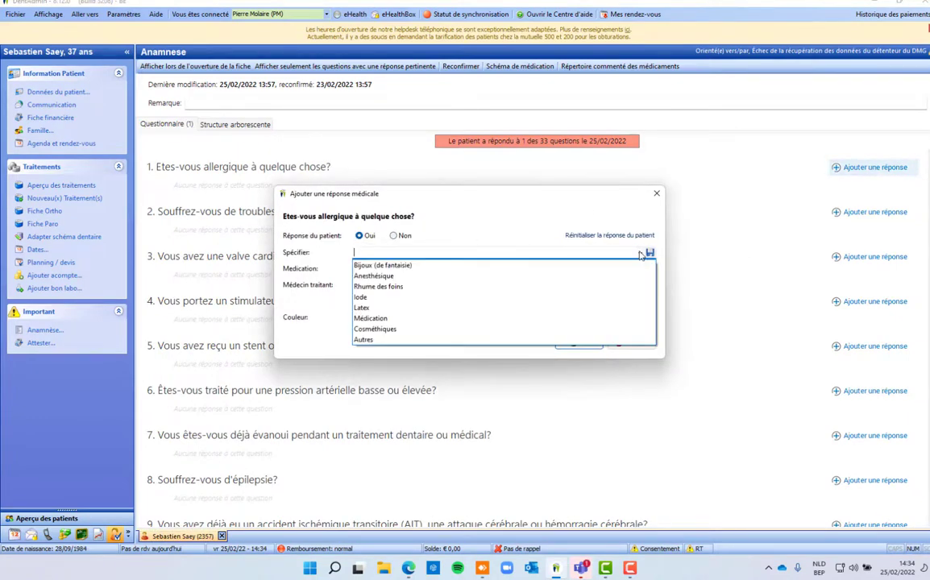
left_click(476, 306)
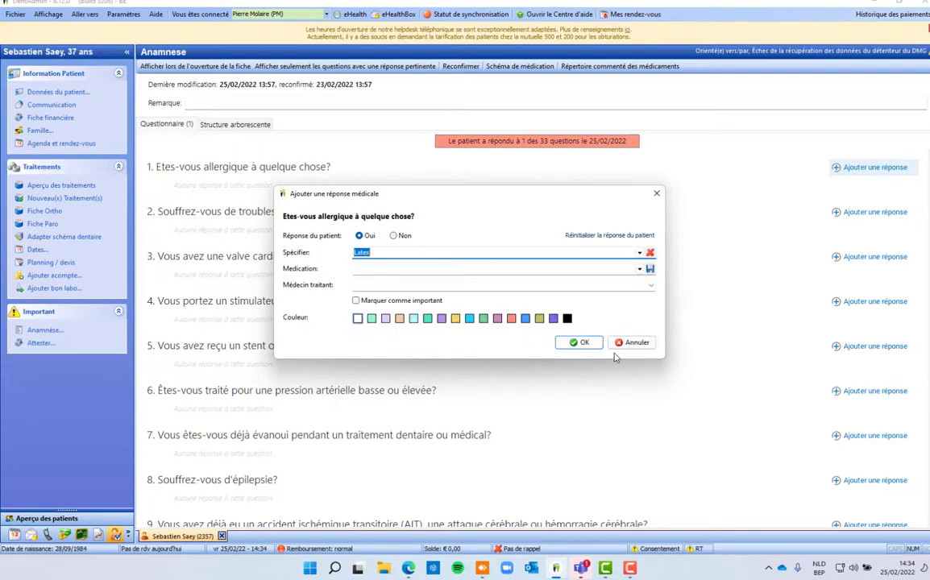
left_click(578, 343)
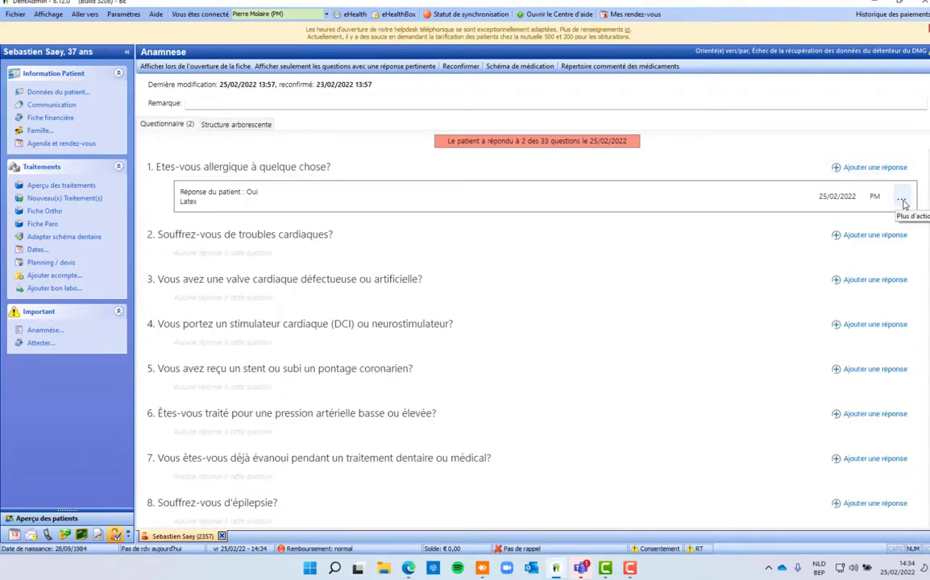
Modify the new allergy answer by resetting the patient's Oui/Non response, and close the answer window
left_click(902, 200)
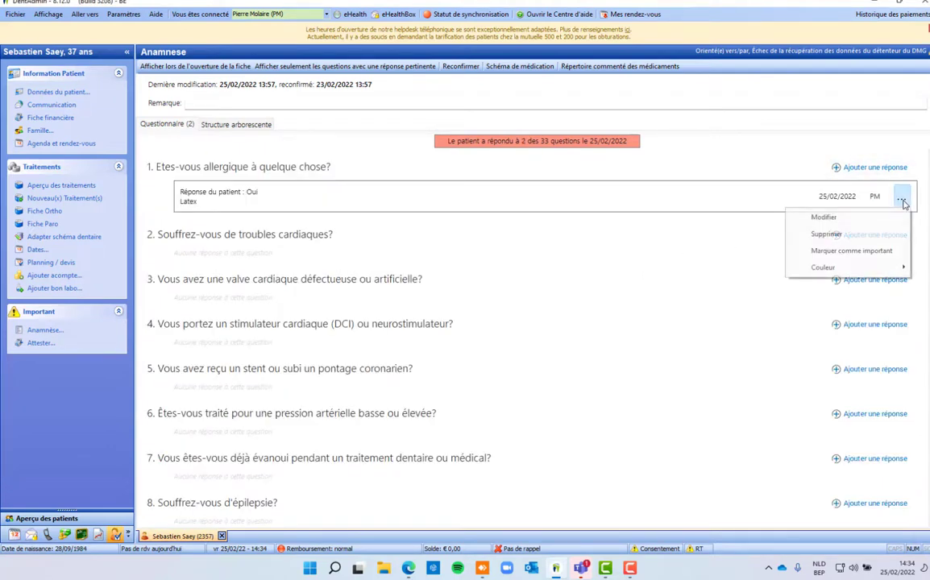
left_click(824, 218)
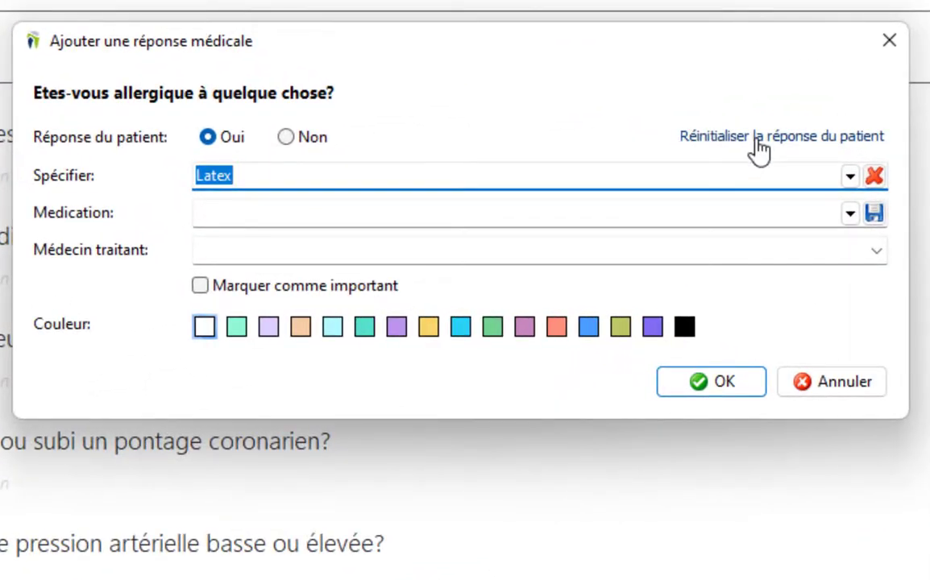
left_click(757, 138)
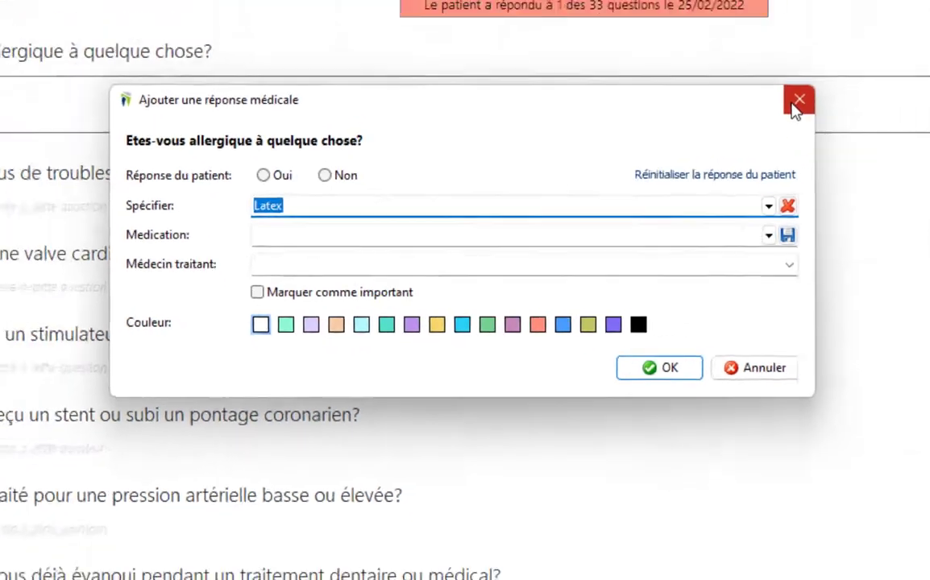
left_click(889, 40)
Delete the remaining Latex entry from the allergy question and confirm the deletion
left_click(897, 201)
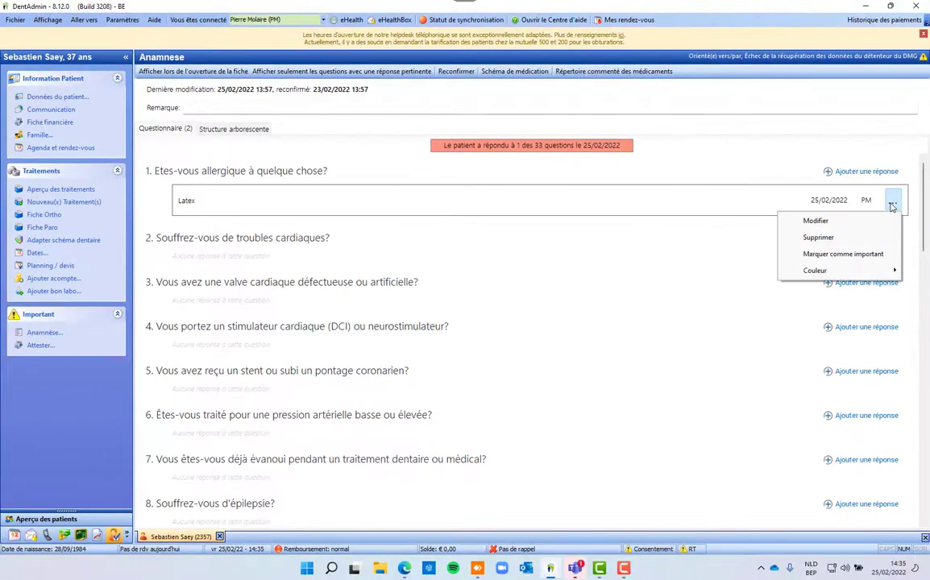
left_click(818, 238)
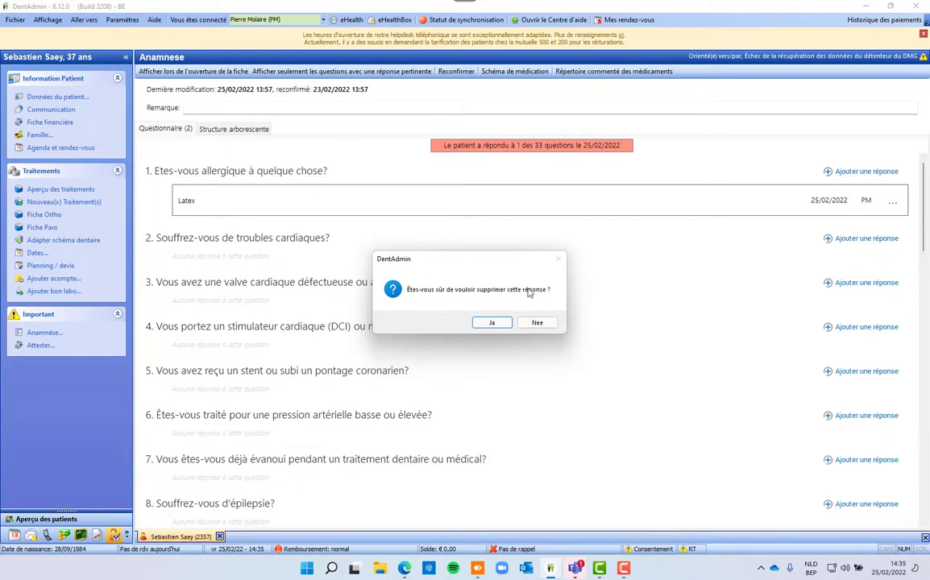
left_click(492, 323)
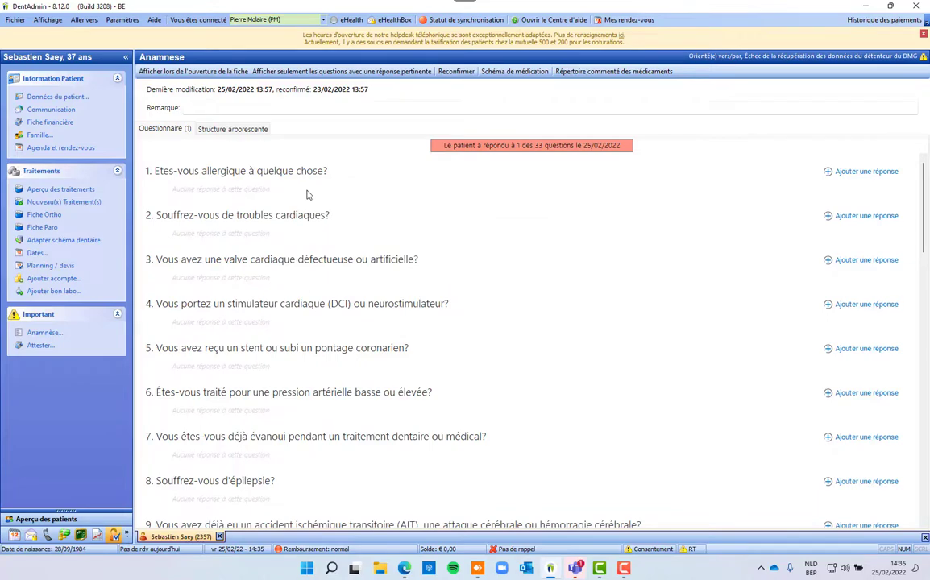
Look over the anamnesis questions and open the medical questionnaire settings for editing
scroll(305, 186, "down", 10)
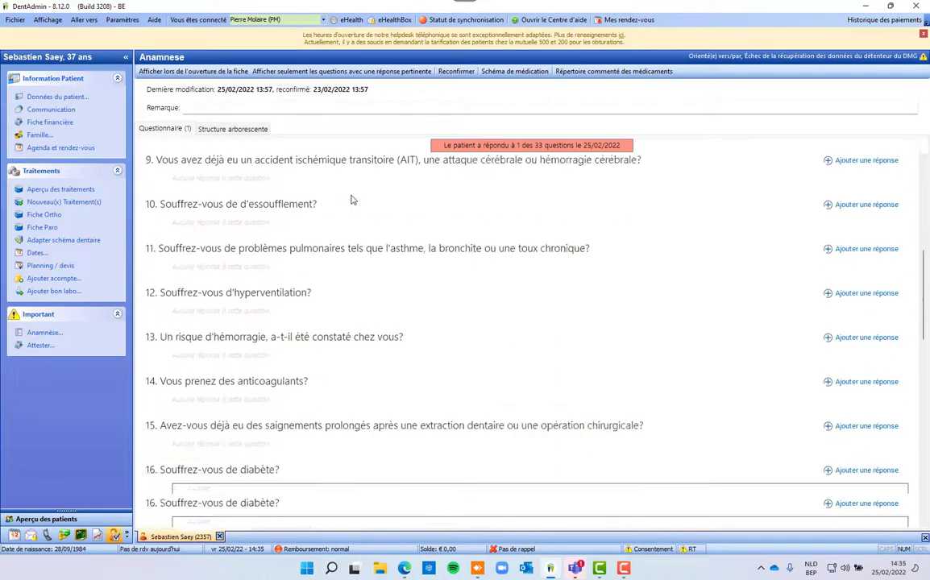
scroll(351, 199, "down", 9)
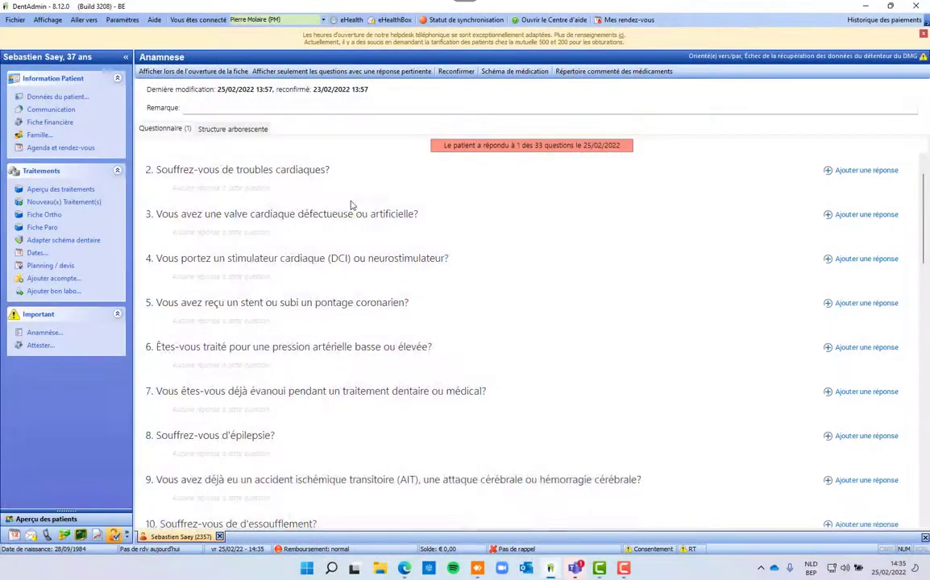
scroll(352, 205, "up", 1)
left_click(132, 21)
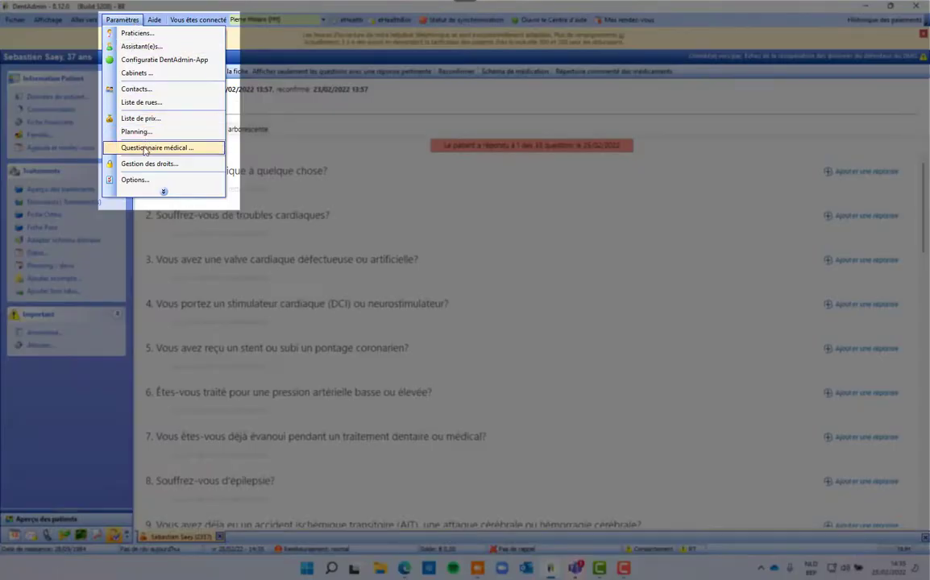
left_click(142, 150)
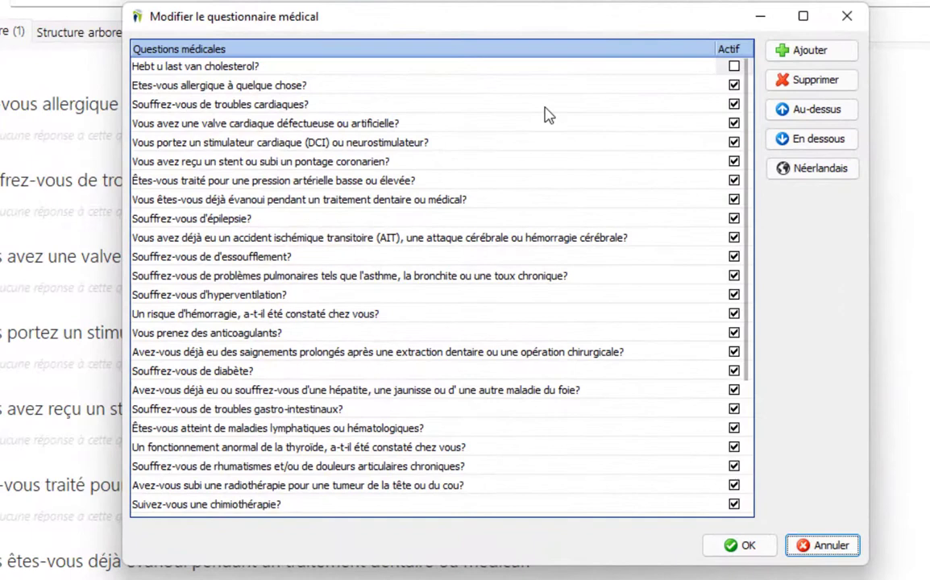
Examine the list of medical questions and their active status, selecting the ones on diabetes and fainting during treatment
scroll(532, 119, "down", 4)
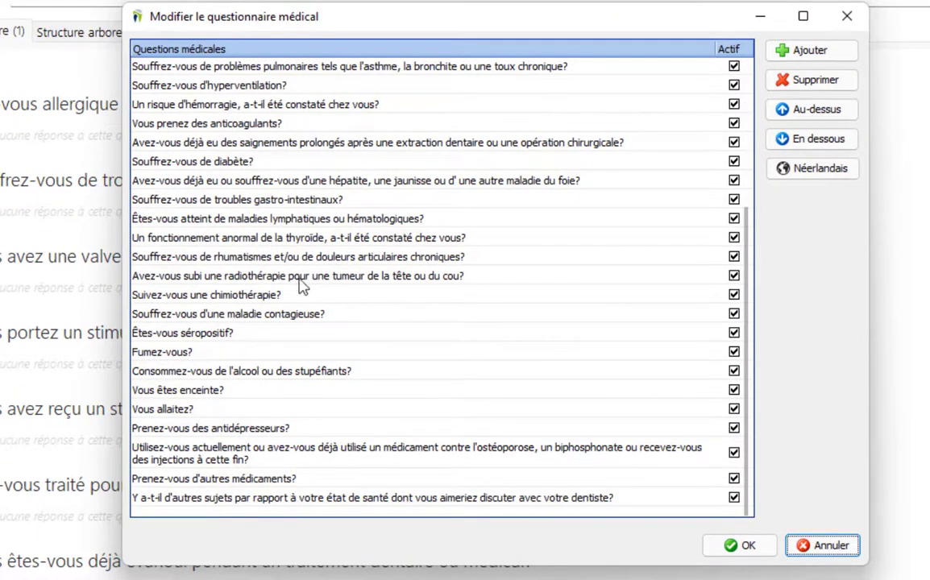
left_click(309, 125)
left_click(289, 157)
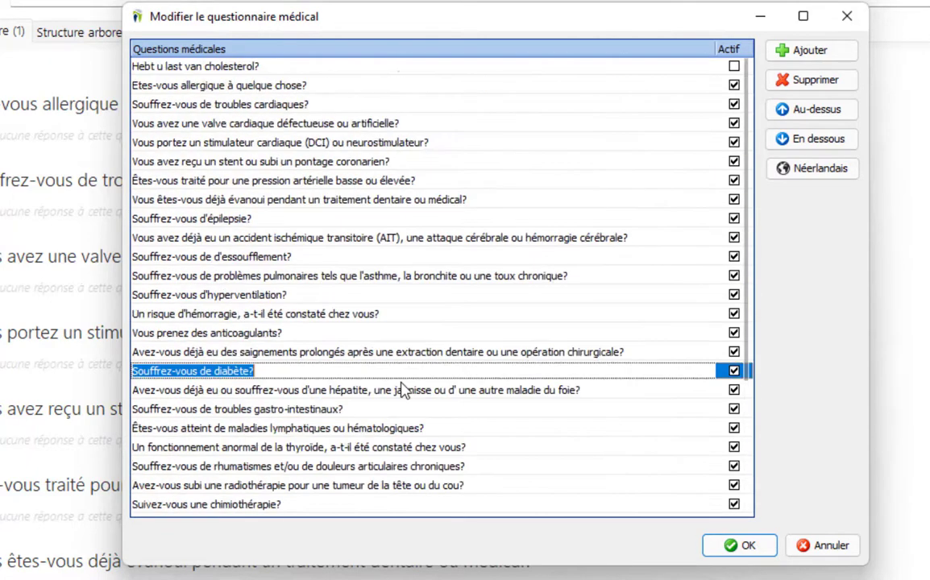
scroll(349, 191, "up", 4)
scroll(395, 208, "down", 4)
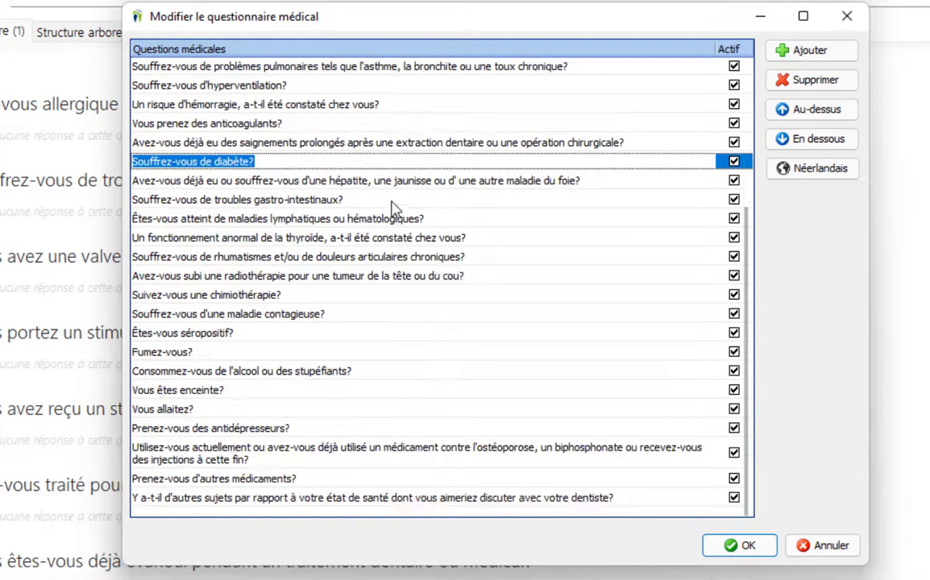
scroll(429, 179, "up", 3)
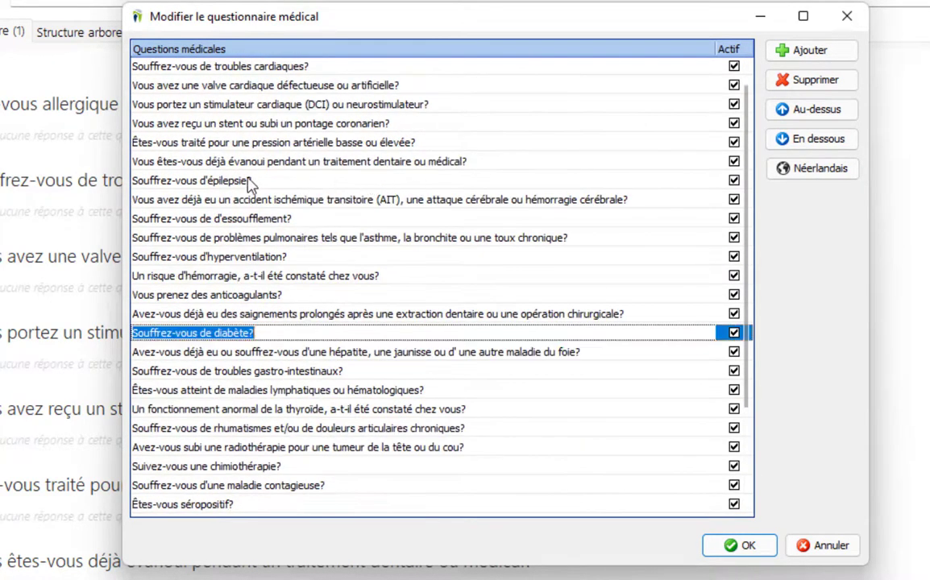
left_click(311, 161)
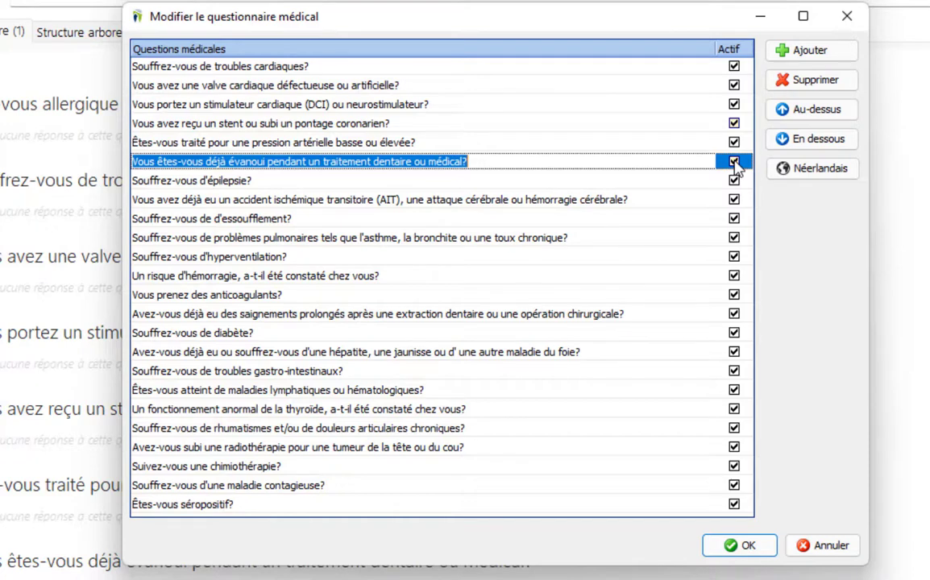
left_click(734, 162)
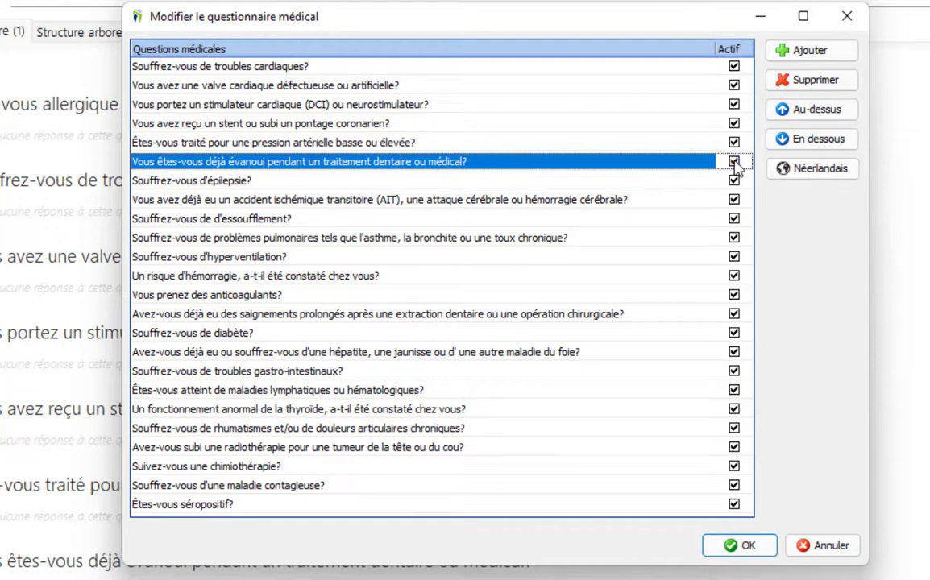
Add a new active question to the medical questionnaire reading "Avez-vous un problème de cholestérol?"
left_click(815, 51)
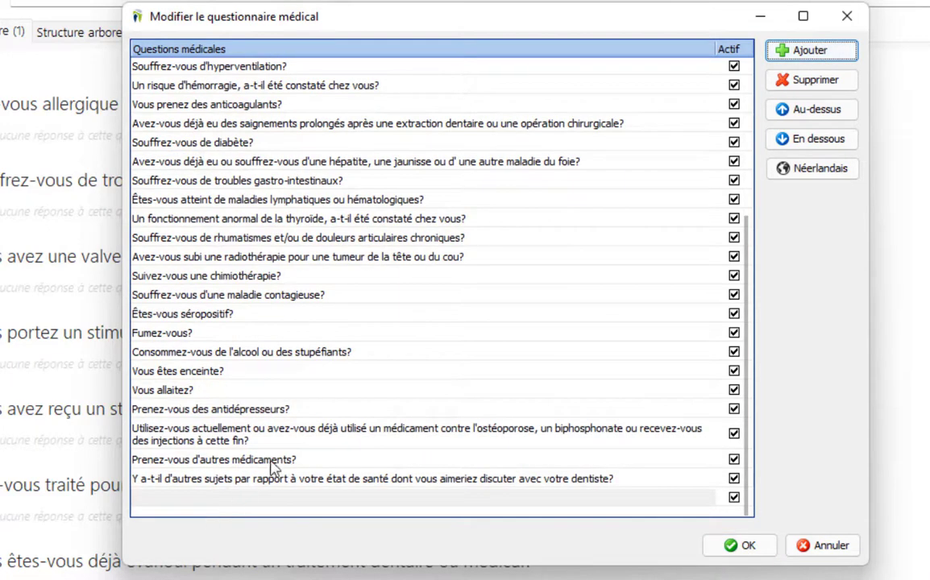
left_click(173, 497)
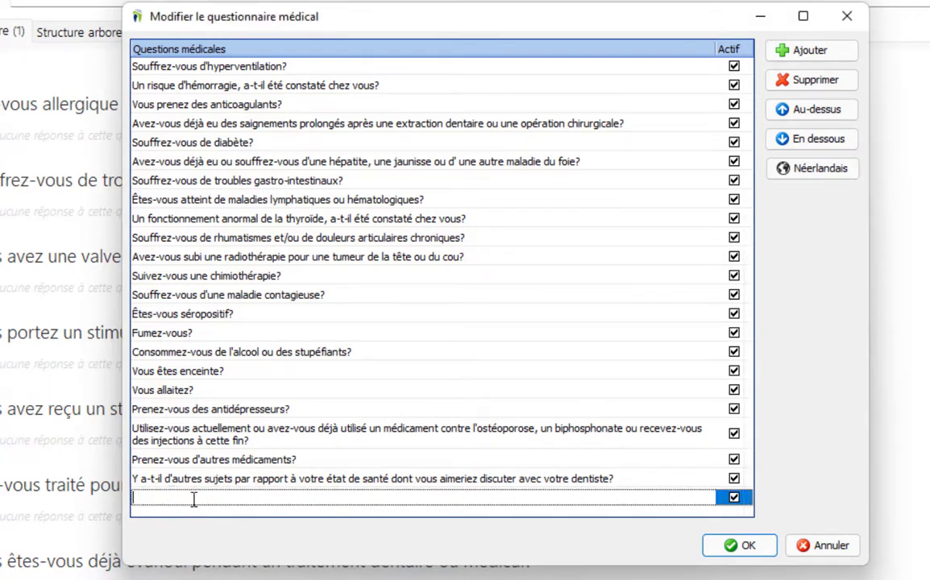
type("Avez-vous un probl")
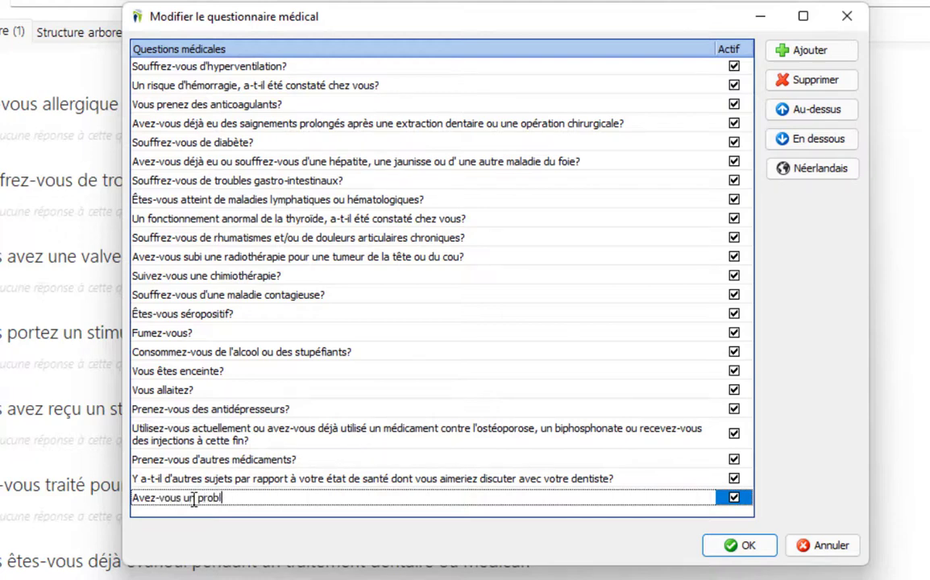
type("ème de cholestérol?")
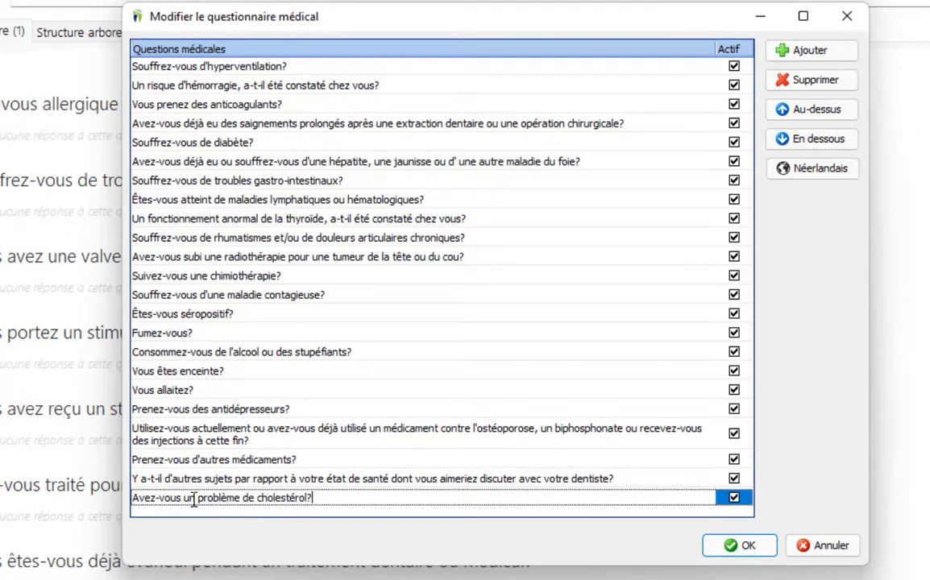
Move the question "Avez-vous un problème de cholestérol?" up the questionnaire list to just above "Suivez-vous une chimiothérapie?"
left_click(274, 410)
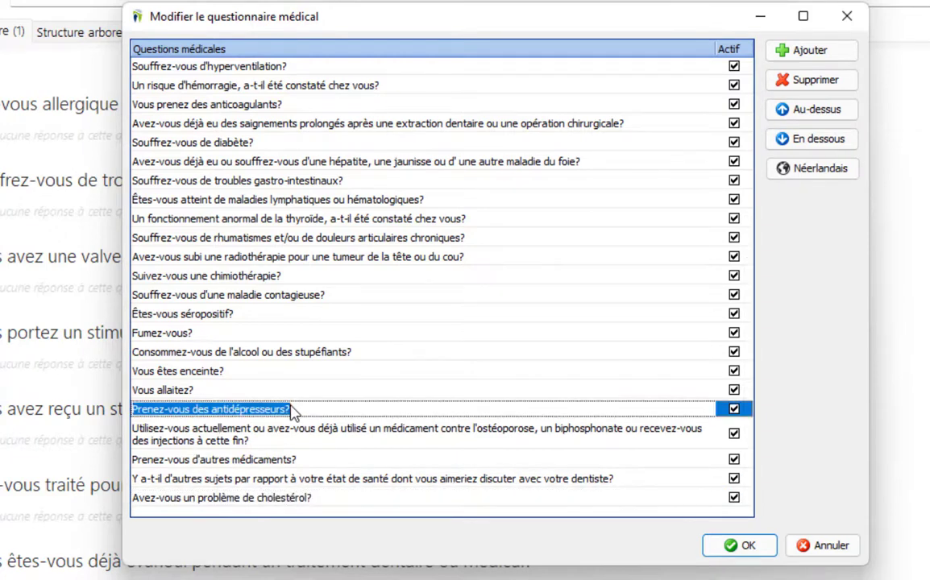
left_click(249, 498)
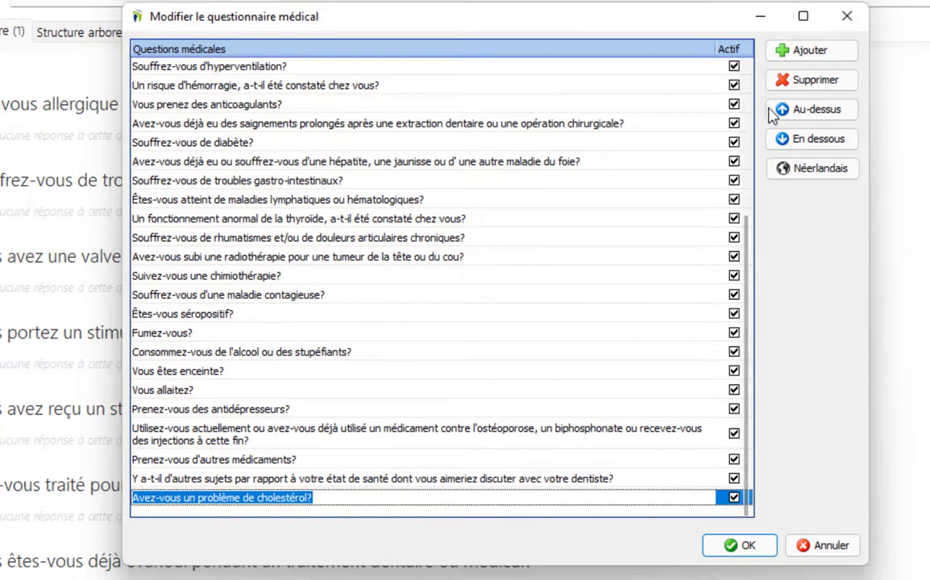
left_click(804, 113)
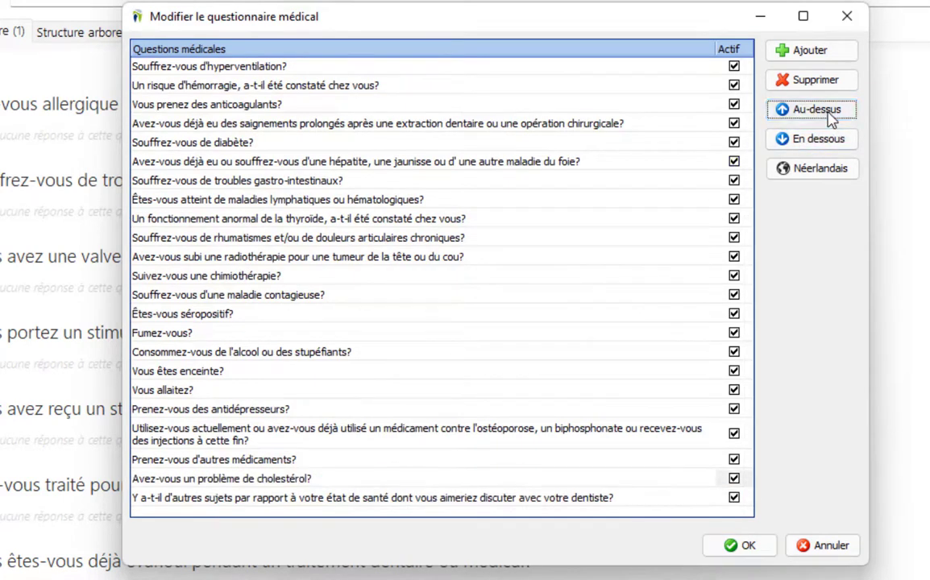
left_click(806, 113)
left_click(808, 114)
left_click(814, 114)
left_click(826, 117)
left_click(827, 117)
left_click(828, 117)
left_click(830, 118)
left_click(830, 118)
left_click(830, 117)
left_click(830, 117)
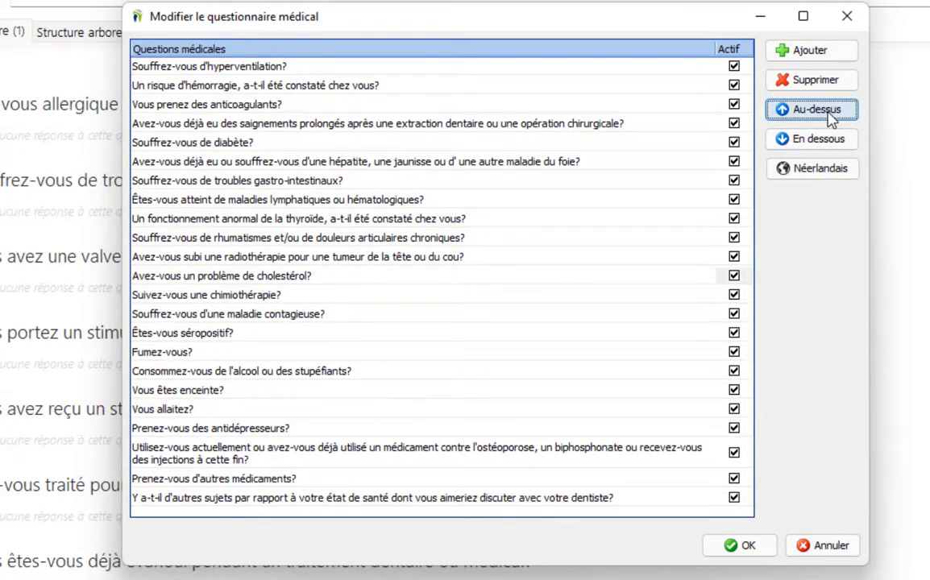
Reorder the cholesterol question past the end of the list to the first position and save the medical questionnaire
left_click(241, 276)
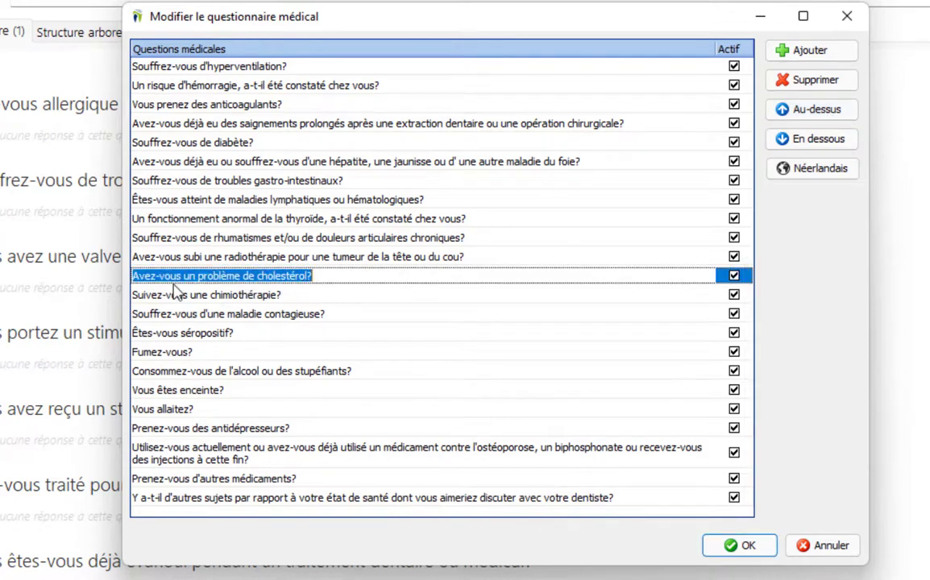
left_click(799, 141)
double_click(803, 142)
double_click(804, 142)
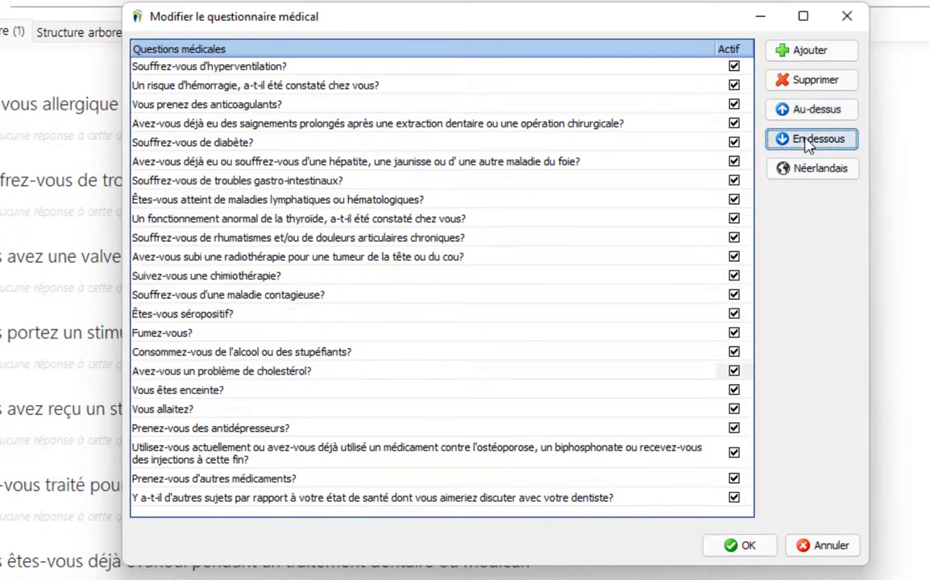
triple_click(806, 141)
double_click(808, 142)
left_click(808, 143)
left_click(808, 143)
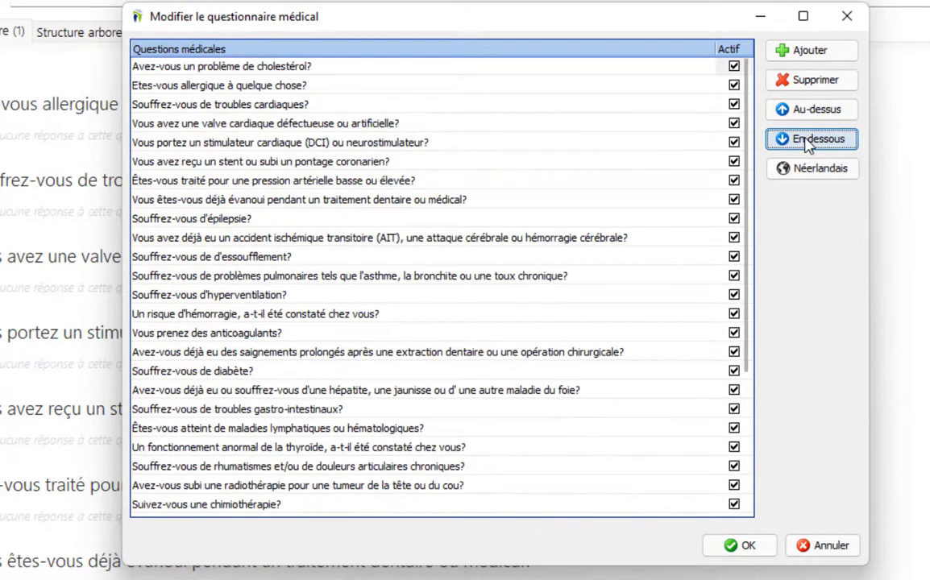
left_click(808, 143)
left_click(809, 143)
left_click(812, 115)
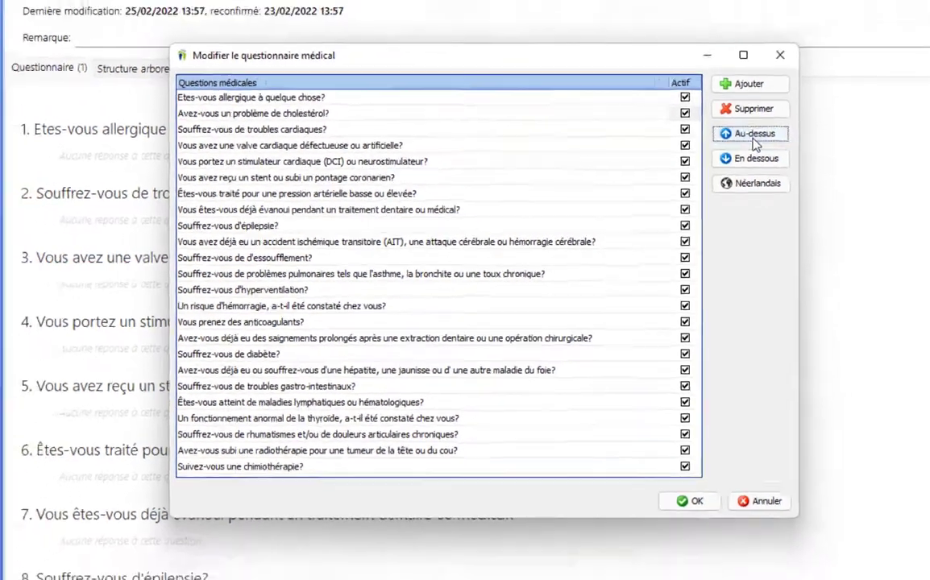
left_click(813, 115)
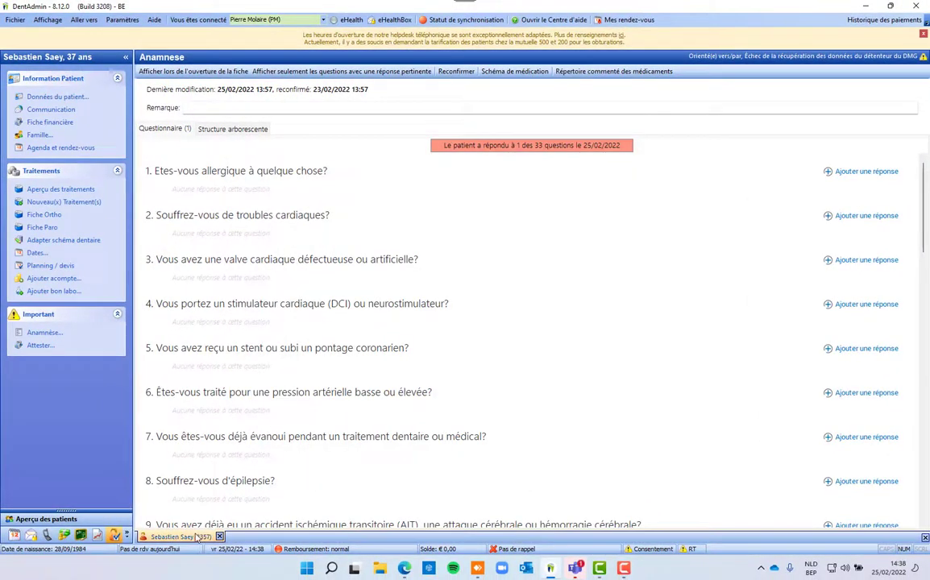
Close and reopen the patient's file, and display all anamnesis questions instead of only those with a relevant answer
left_click(219, 537)
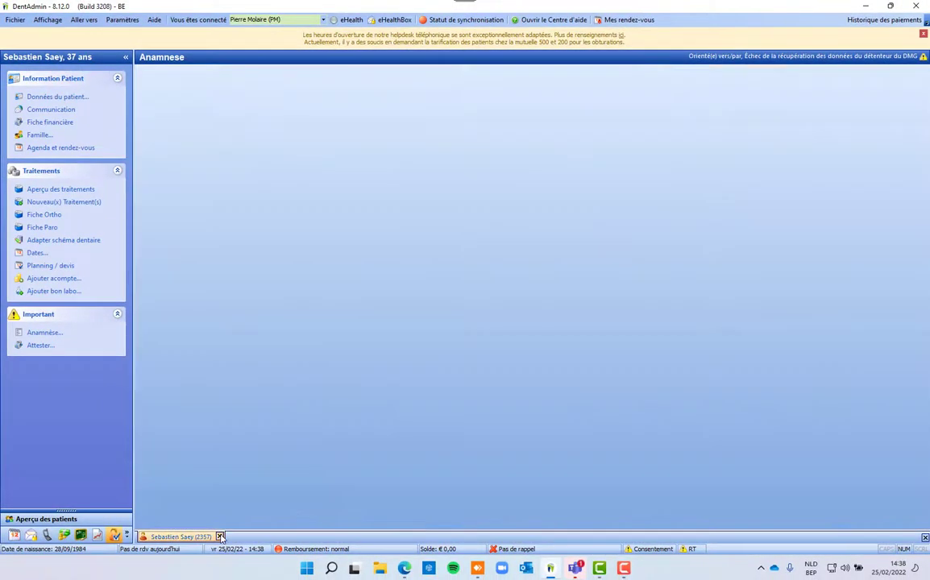
double_click(228, 99)
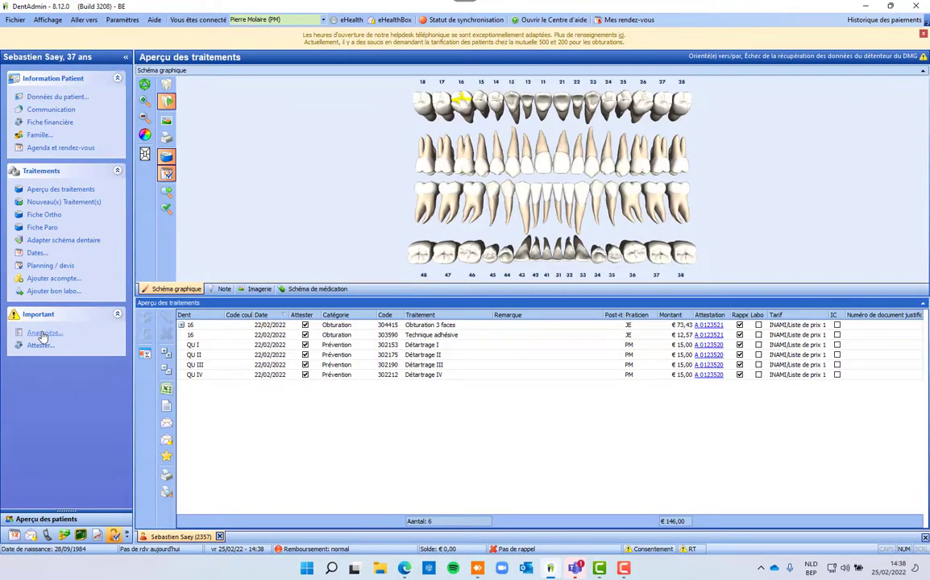
left_click(43, 333)
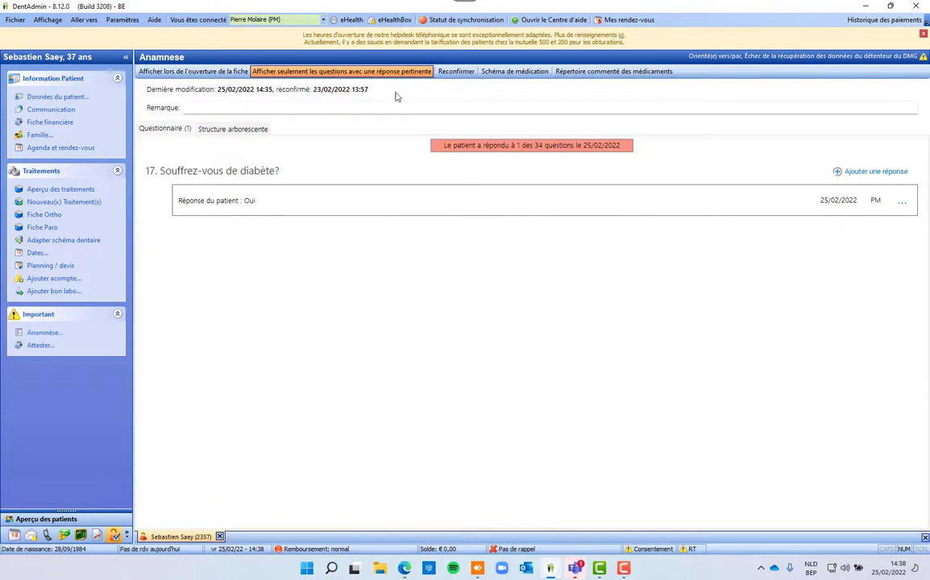
left_click(297, 80)
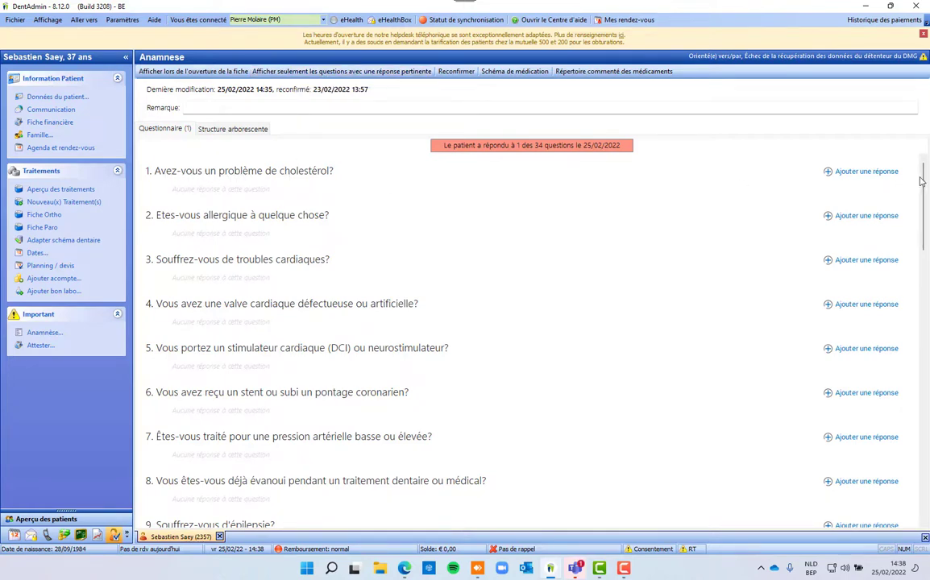
left_click(830, 173)
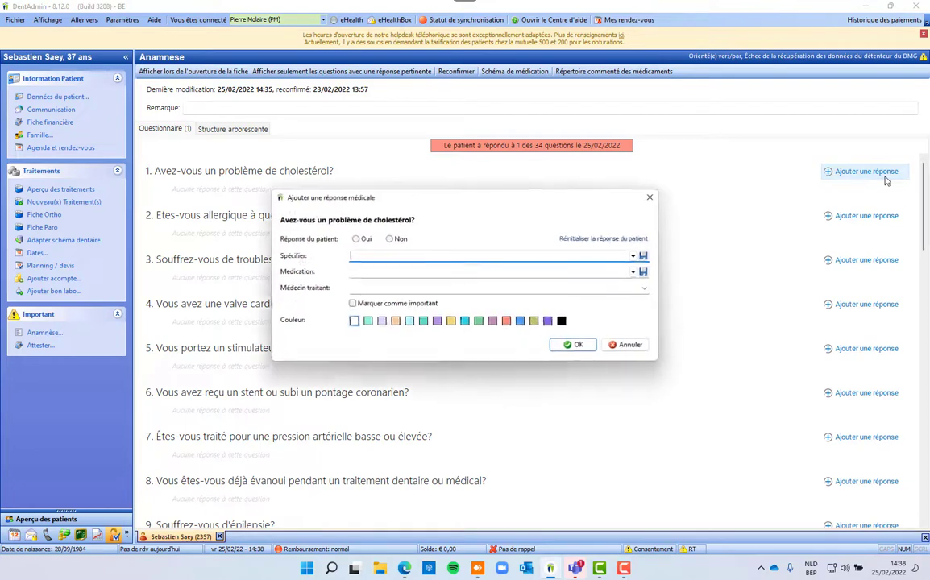
left_click(394, 240)
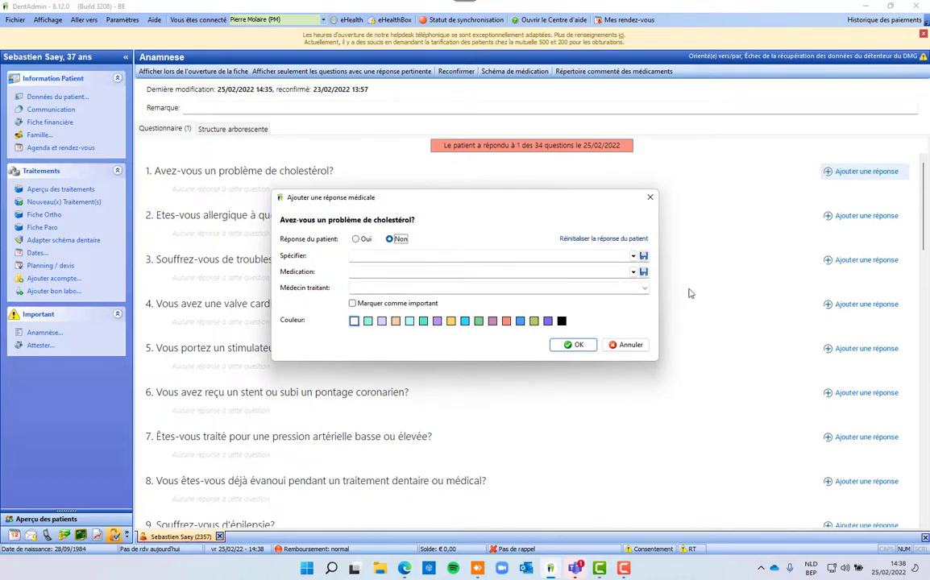
left_click(629, 345)
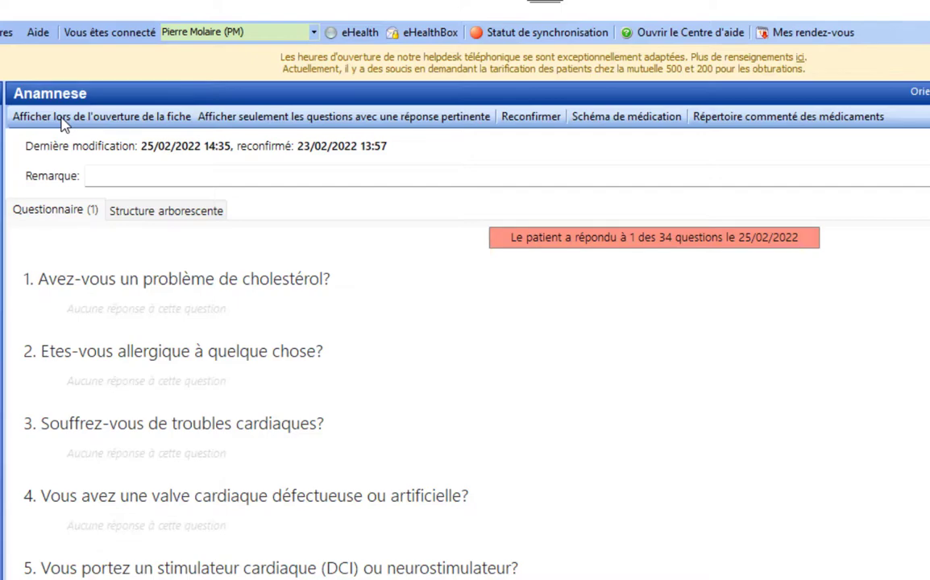
Set the anamnesis to display when the patient's file opens, and reopen the file from the patient overview
left_click(69, 121)
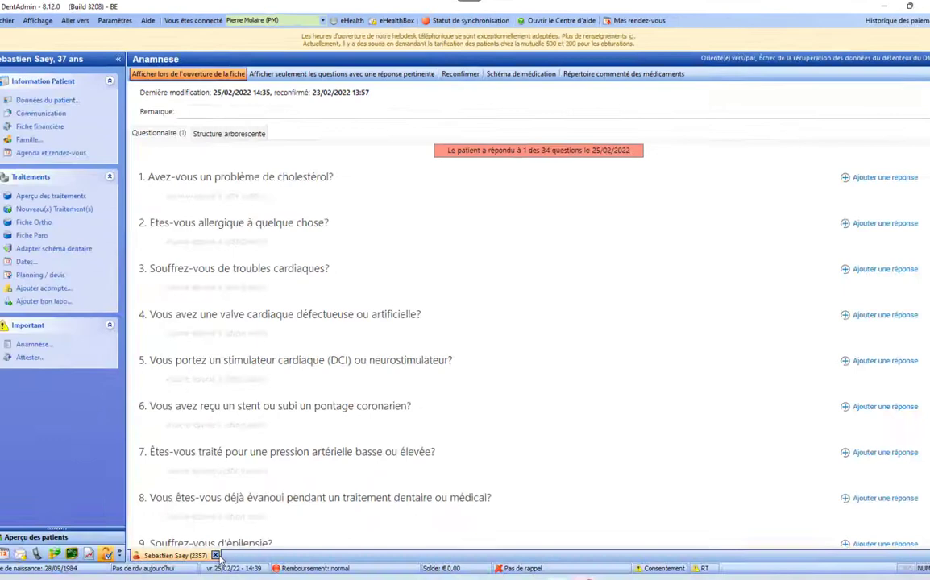
left_click(220, 537)
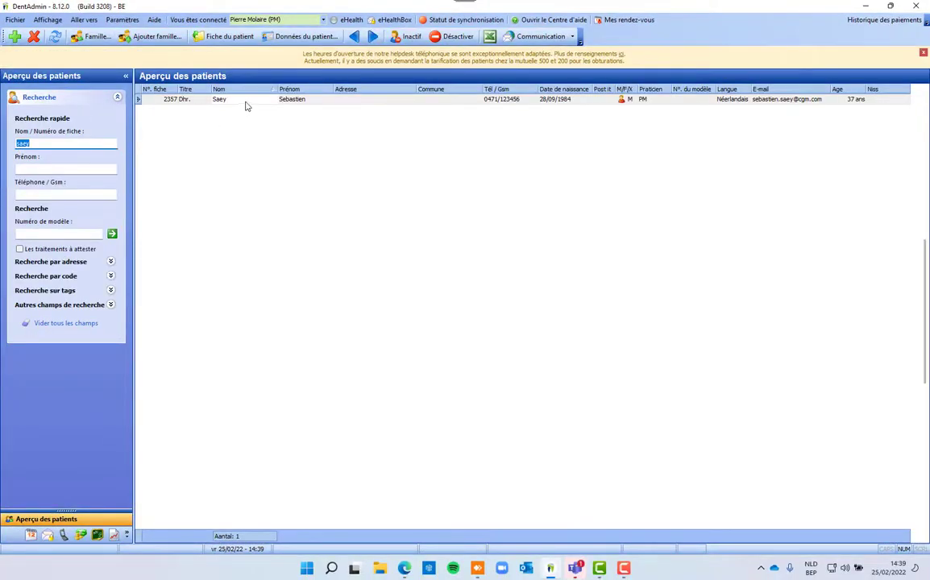
left_click(242, 102)
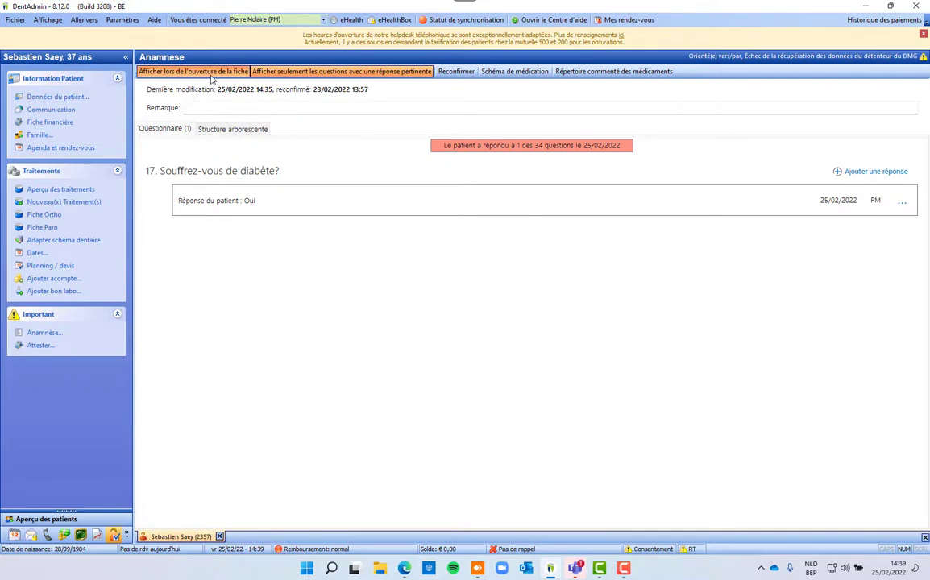
Turn off displaying the anamnesis when the file opens, and reopen the patient's file and its anamnesis
left_click(220, 536)
left_click(267, 100)
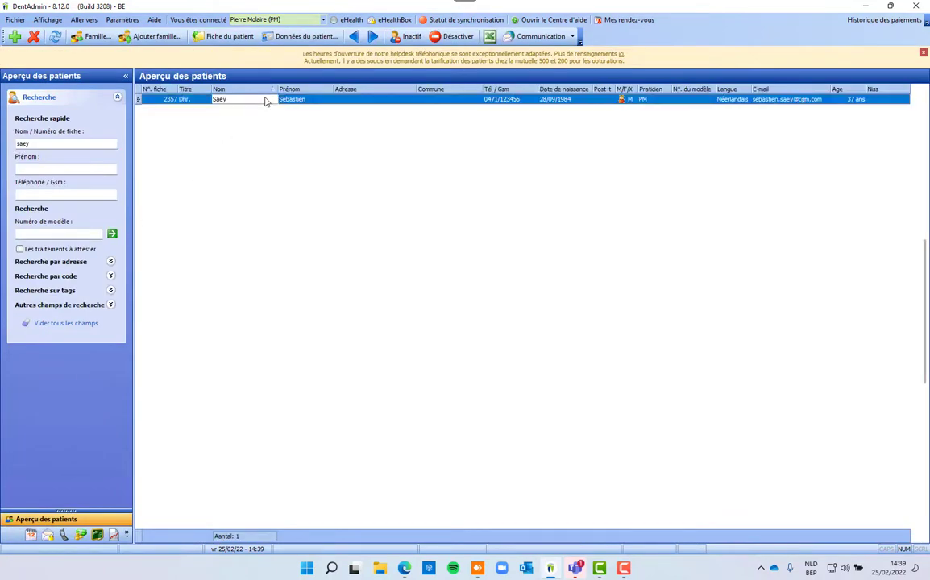
double_click(265, 99)
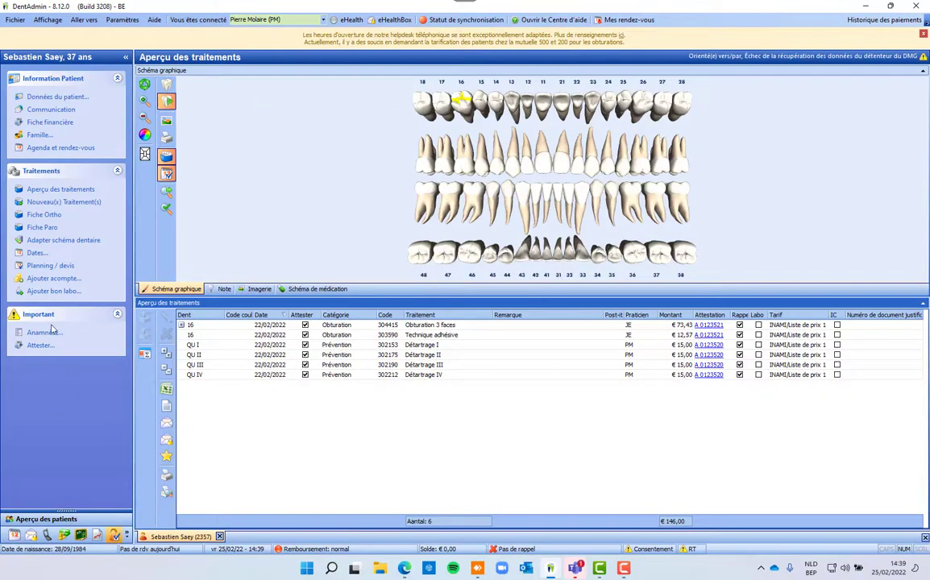
left_click(44, 333)
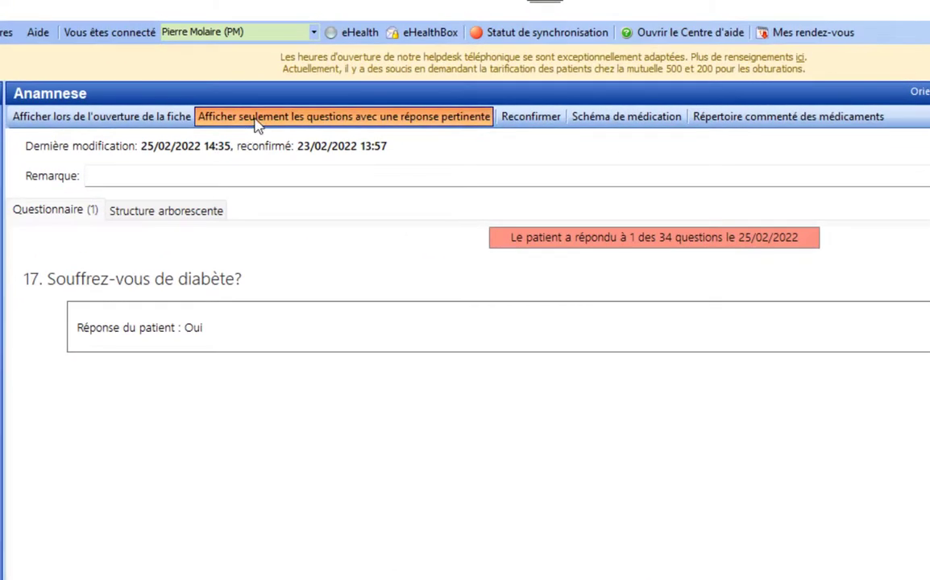
Show all anamnesis questions instead of only the relevant answers, and reconfirm the patient's anamnesis
left_click(391, 120)
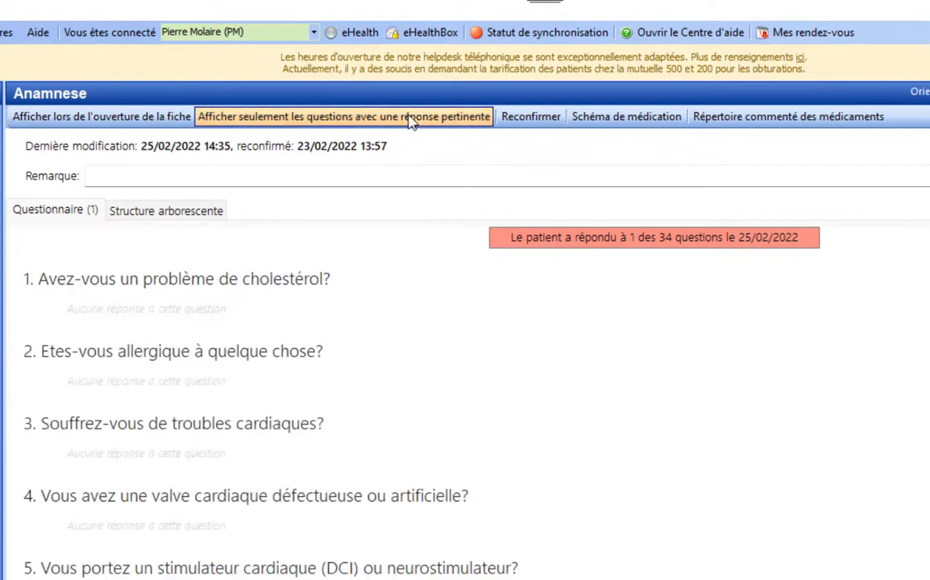
left_click(534, 123)
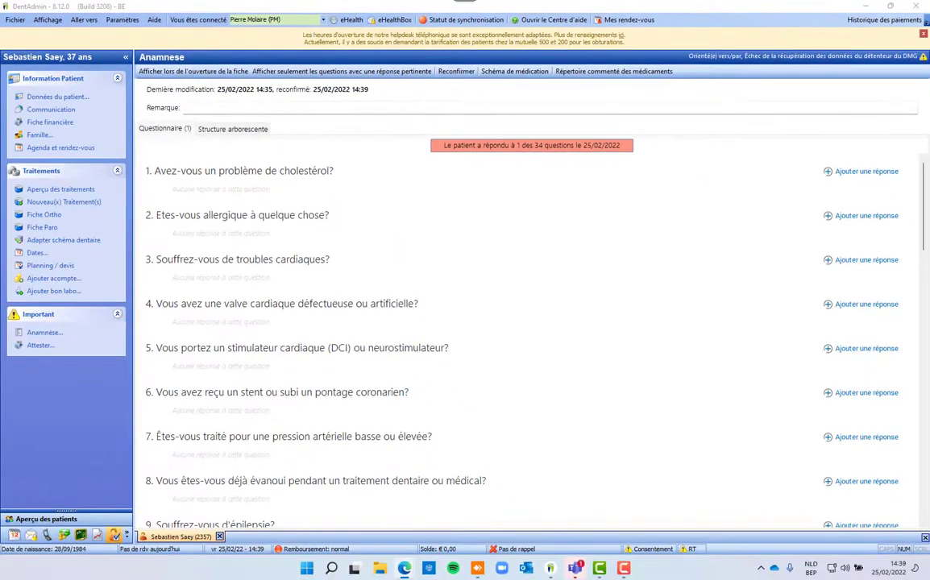
View the annotated medication directory on the CBIP website and return to DentAdmin
left_click_drag(1, 150, 597, 118)
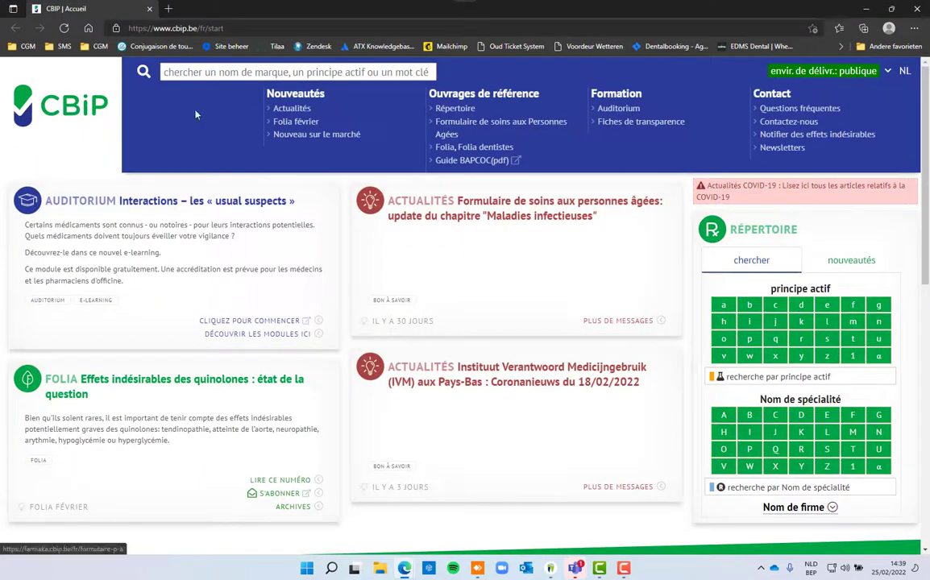
left_click(866, 10)
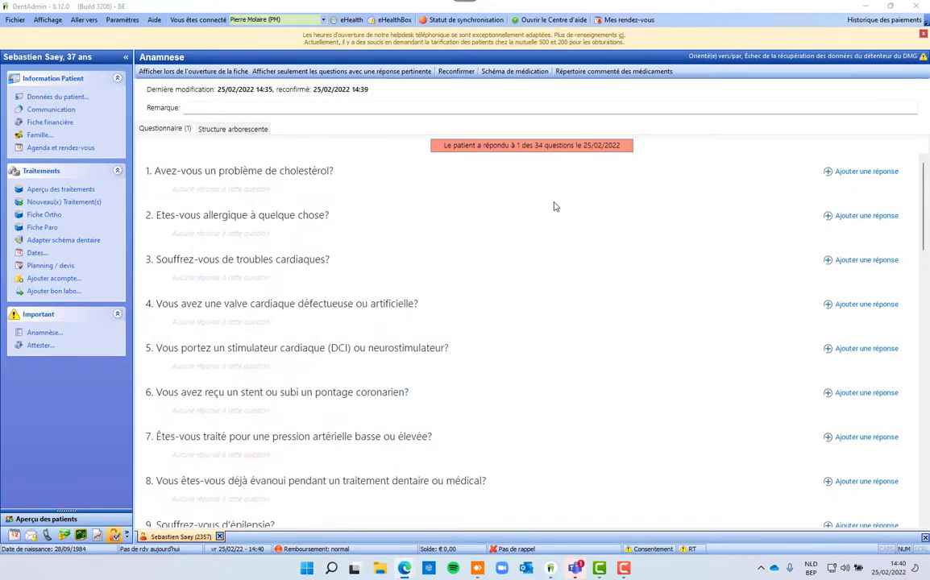